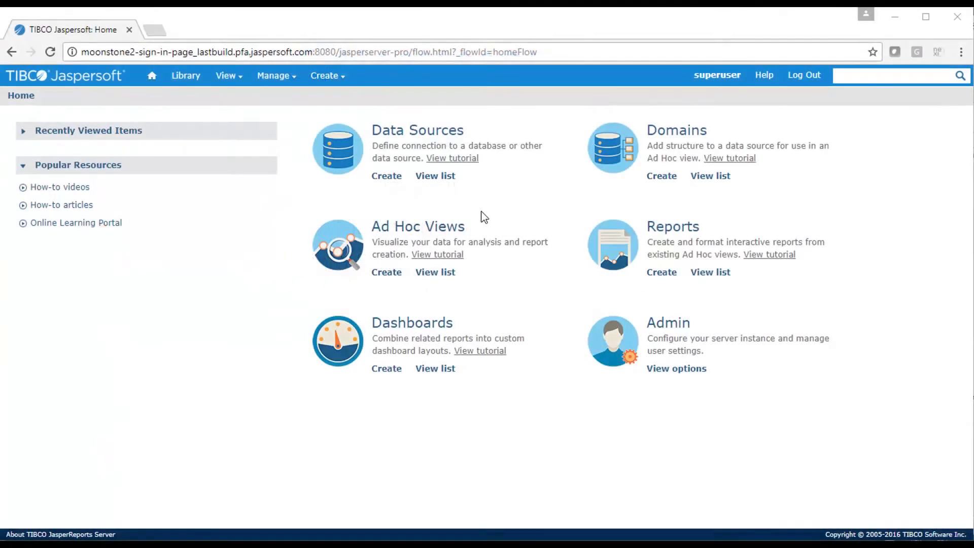
# - Start a new domain 'Foodmart Sales' (Joining multiple Tables) on the Foodmart Data Source, and launch Domain Designer
pyautogui.click(655, 178)
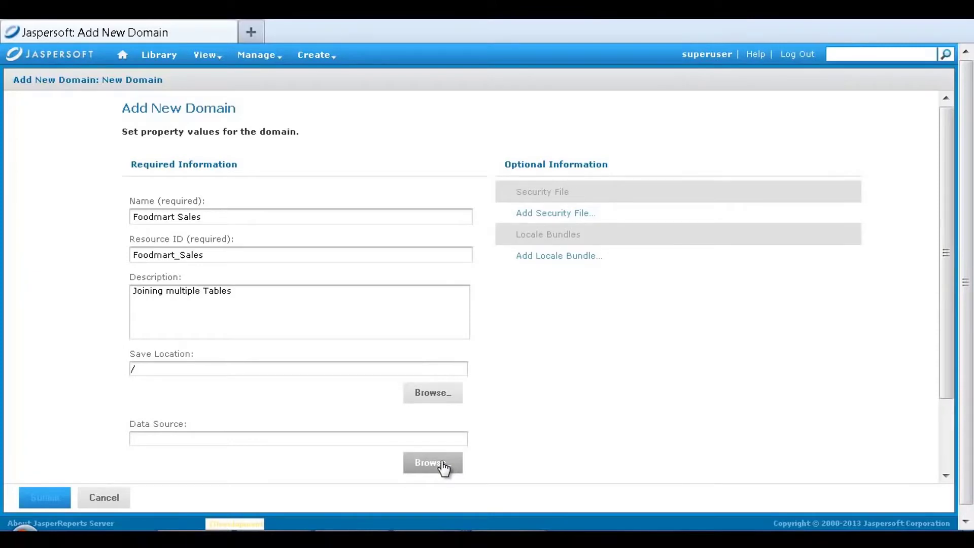
pyautogui.click(441, 464)
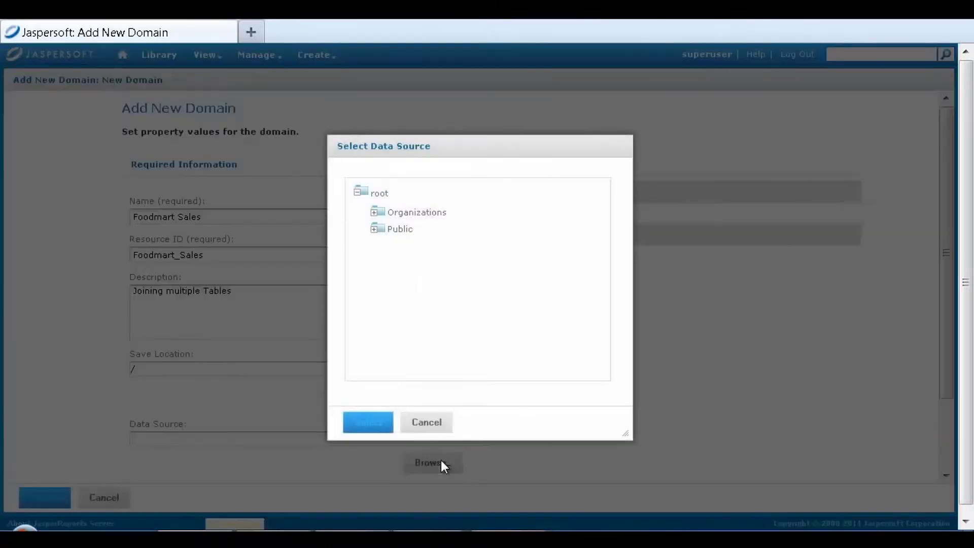
pyautogui.click(453, 335)
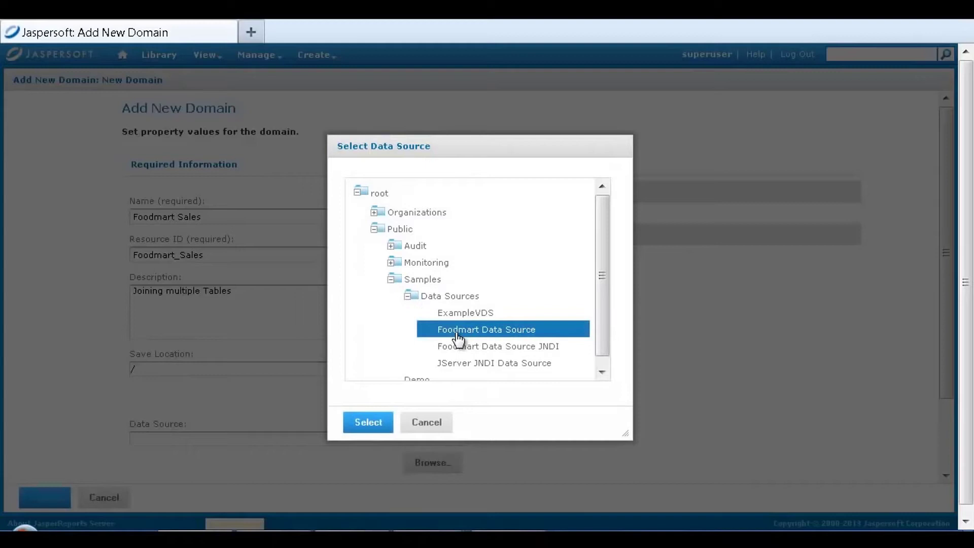
pyautogui.click(383, 422)
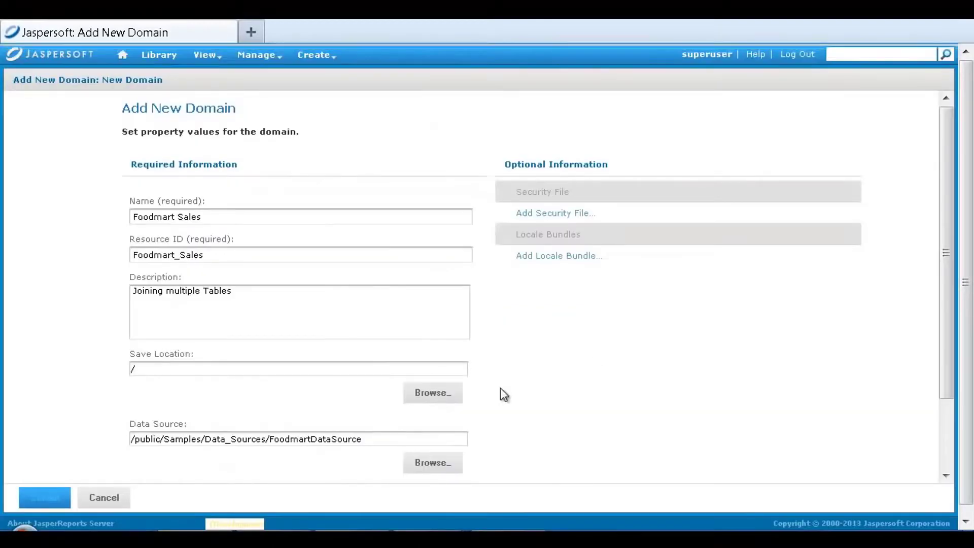
pyautogui.moveTo(938, 236); pyautogui.dragTo(942, 279)
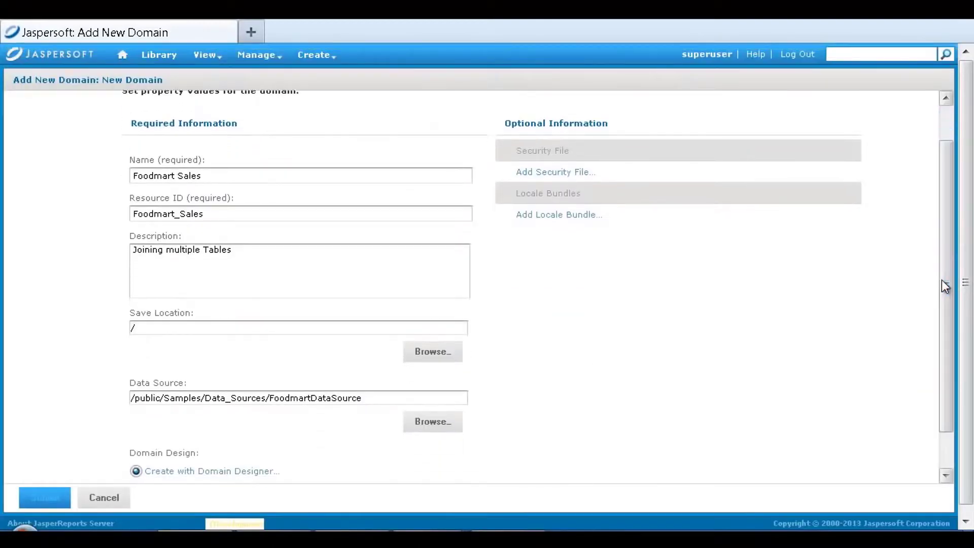
pyautogui.click(193, 469)
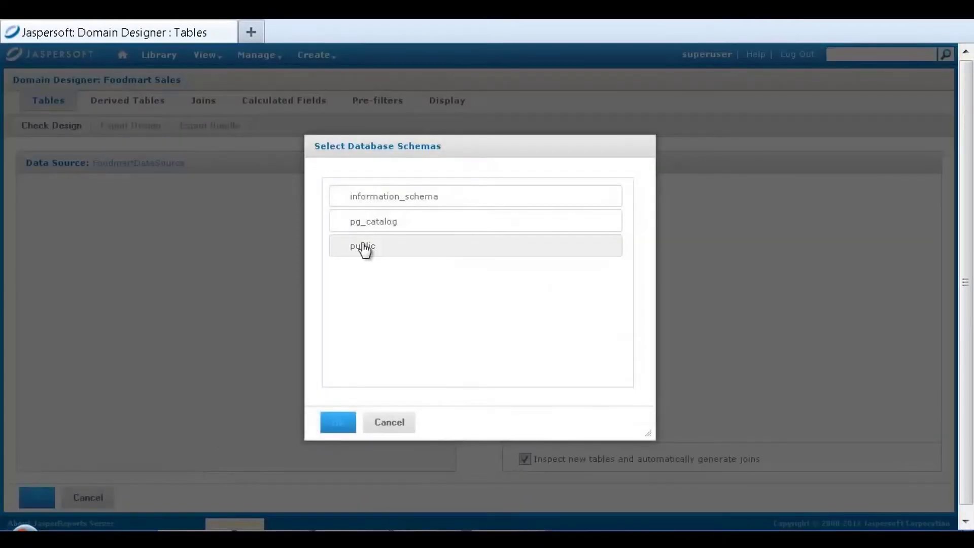
# - Use the public schema and add public_sales_fact_dec_1998 to the selected tables
pyautogui.click(364, 248)
pyautogui.click(343, 422)
pyautogui.moveTo(446, 242); pyautogui.dragTo(407, 400)
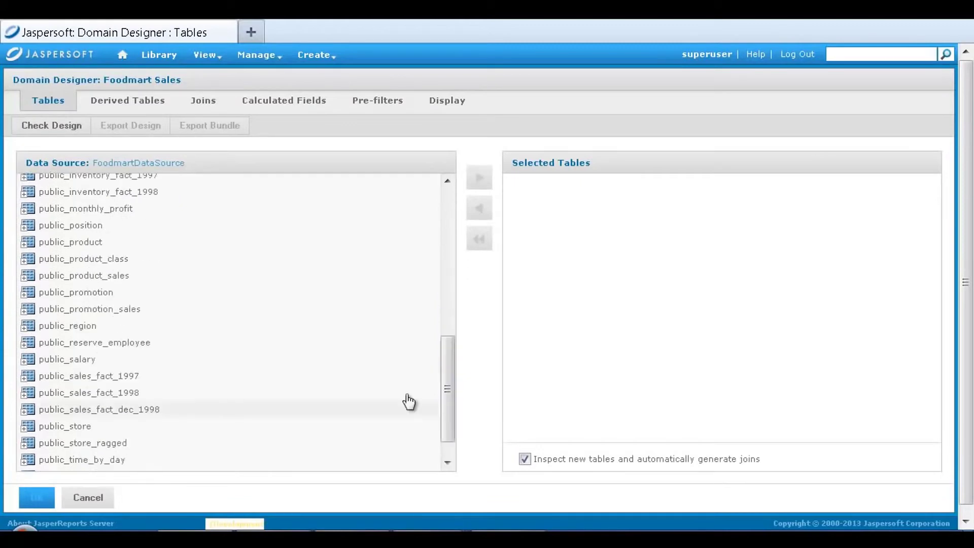
pyautogui.click(143, 410)
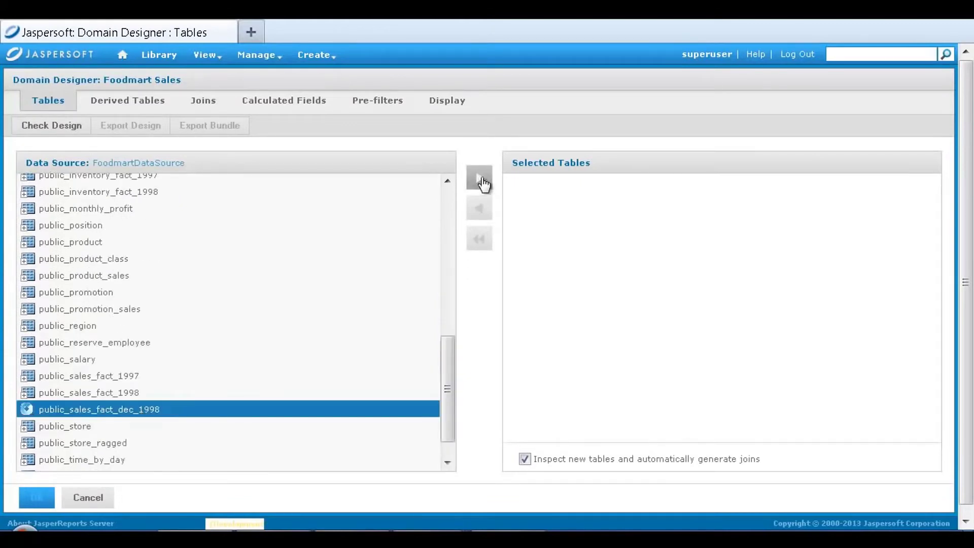
pyautogui.click(480, 181)
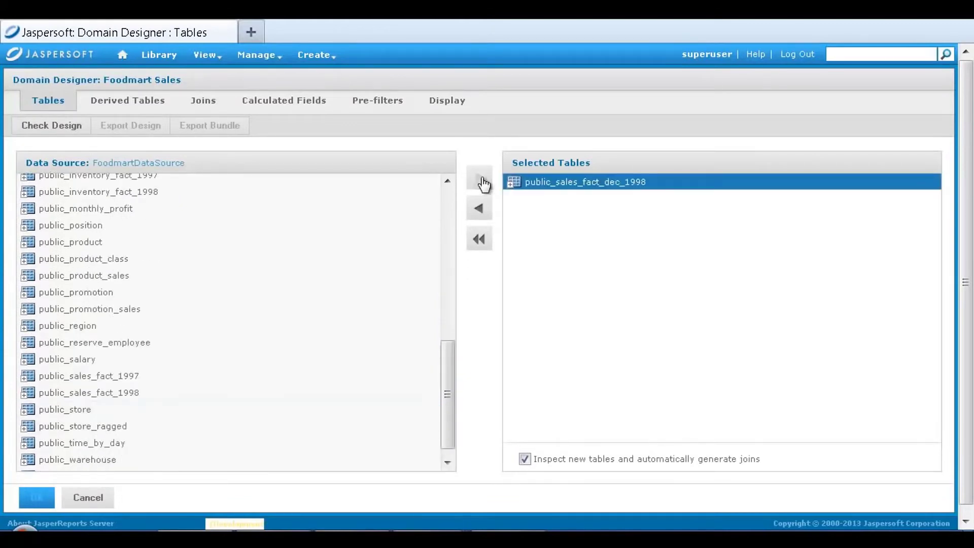
pyautogui.click(513, 185)
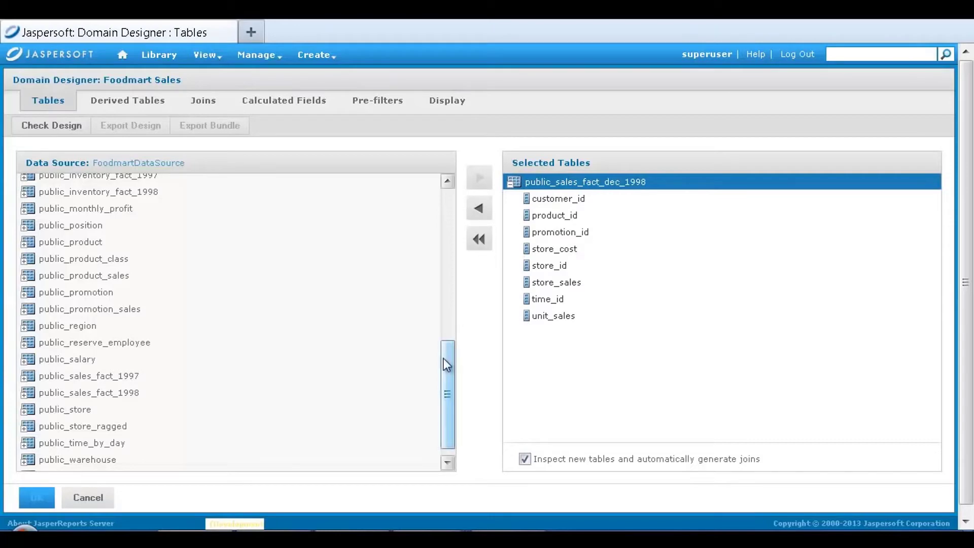
pyautogui.moveTo(444, 358); pyautogui.dragTo(447, 199)
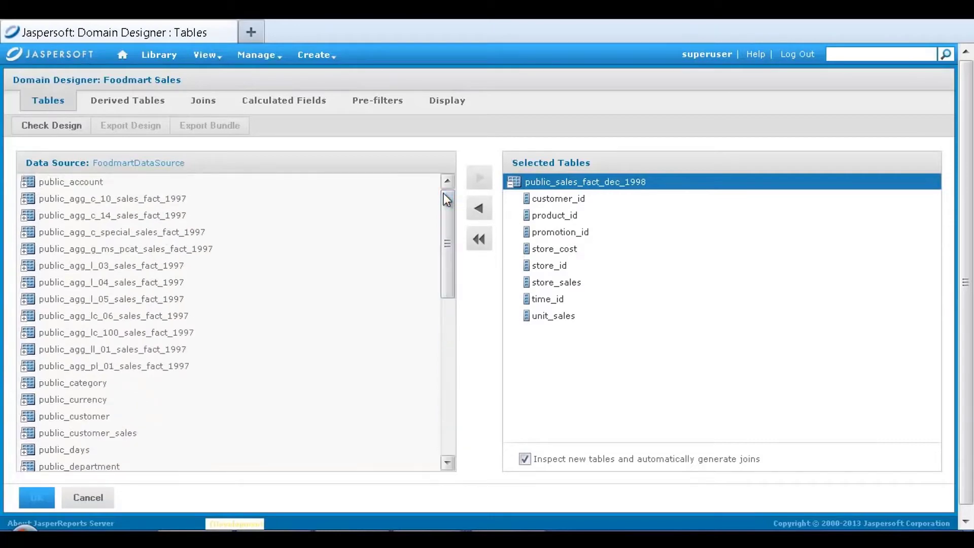
# - Add the public_customer and public_product tables to the domain as well
pyautogui.click(101, 416)
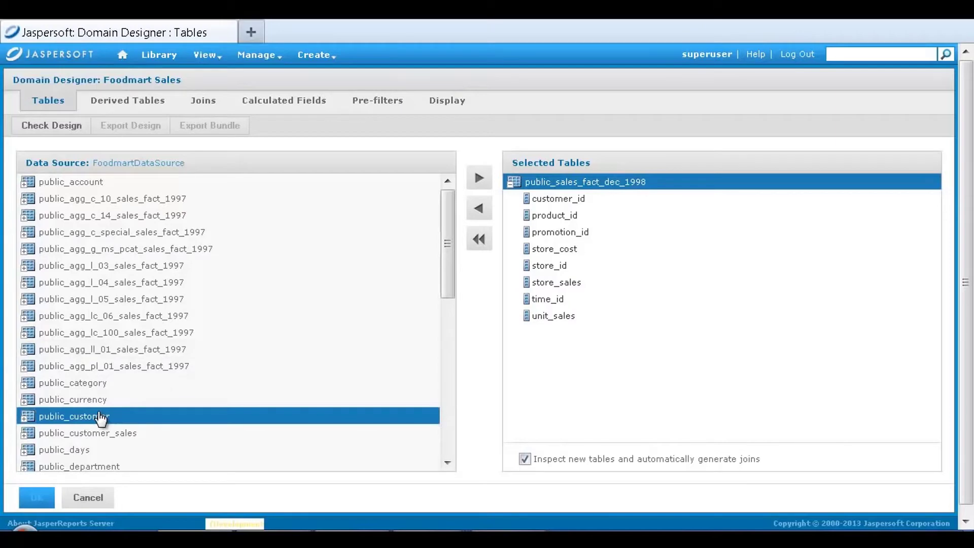
pyautogui.click(478, 184)
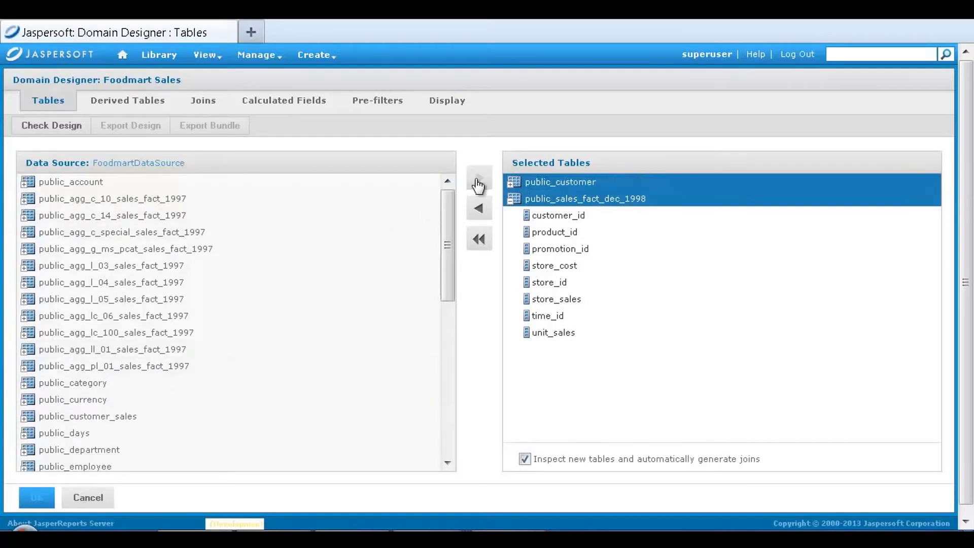
pyautogui.click(512, 186)
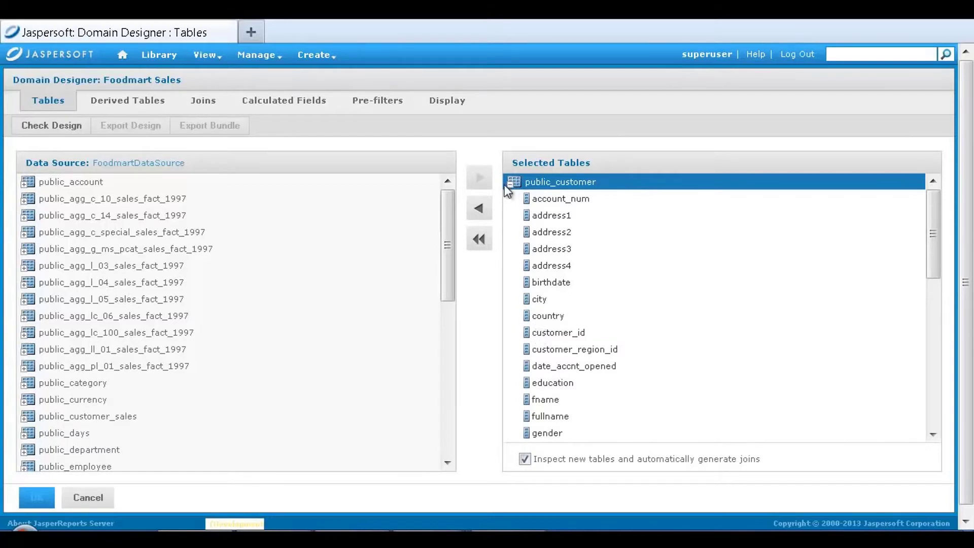
pyautogui.click(122, 389)
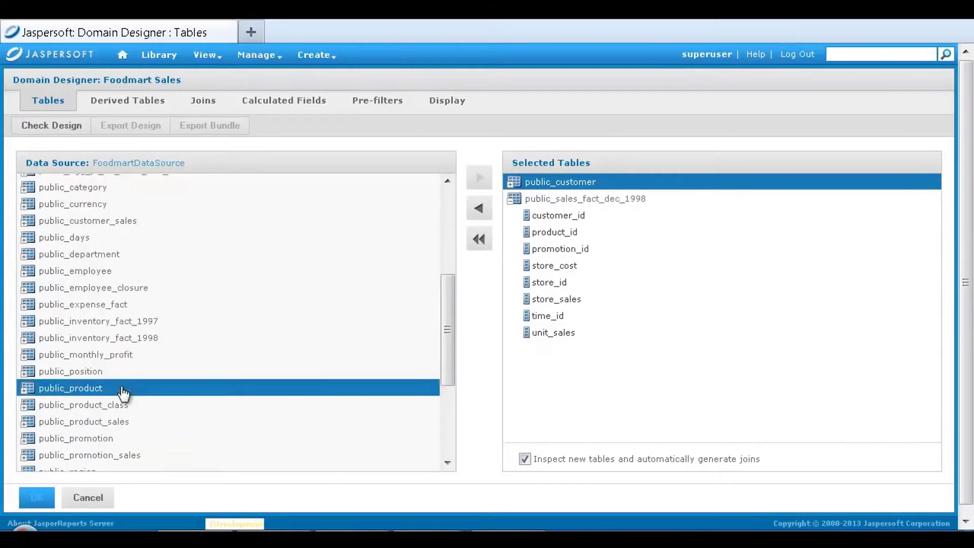
pyautogui.click(479, 180)
pyautogui.click(512, 202)
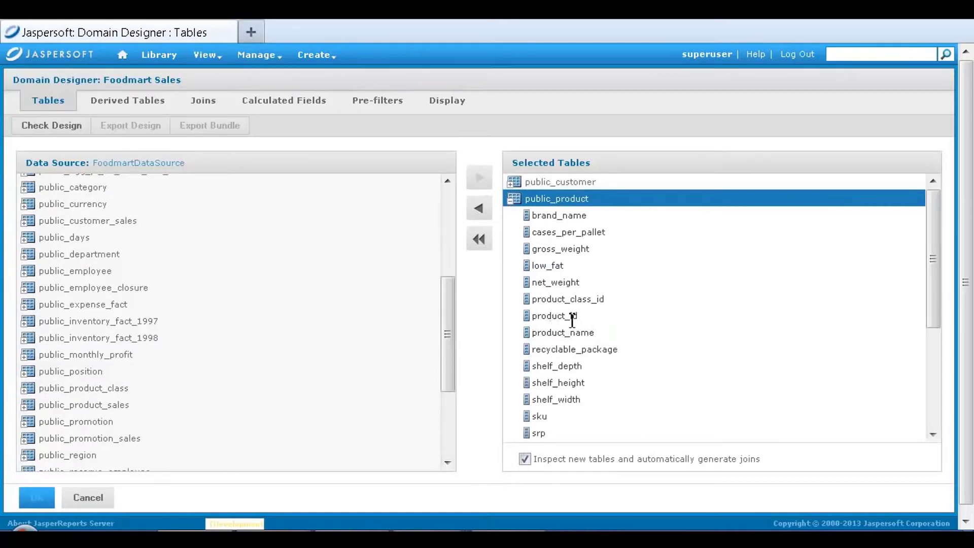
pyautogui.click(513, 202)
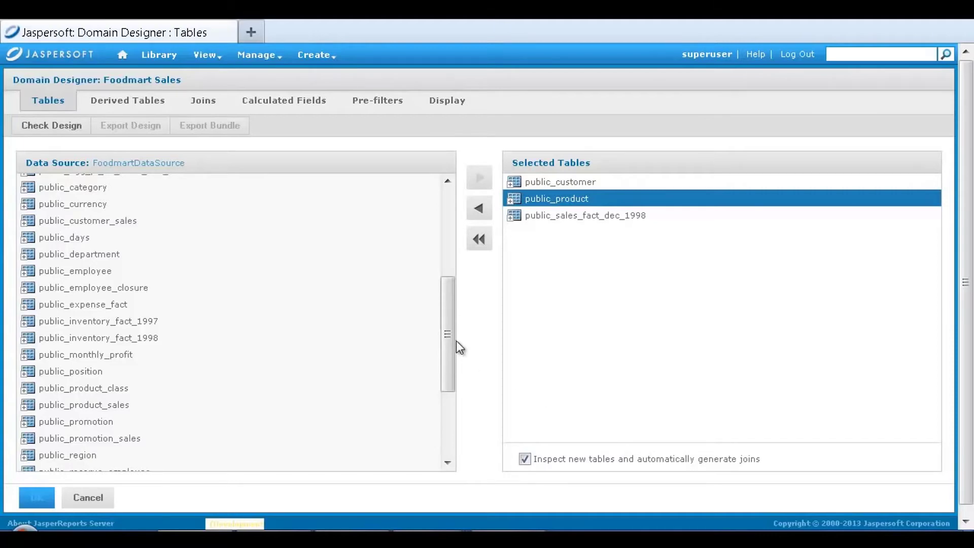
pyautogui.click(206, 101)
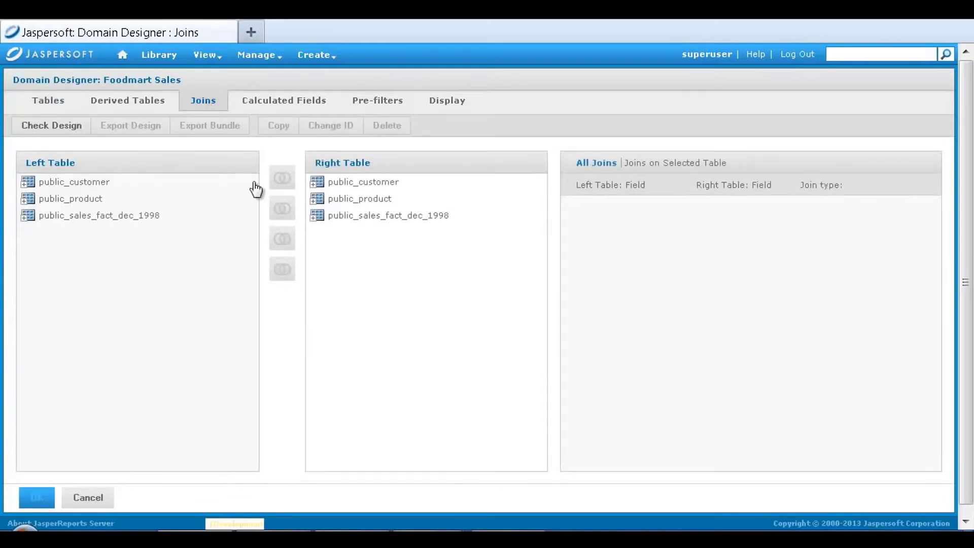
# - Inner-join public_customer to public_sales_fact_dec_1998 on customer_id
pyautogui.click(314, 217)
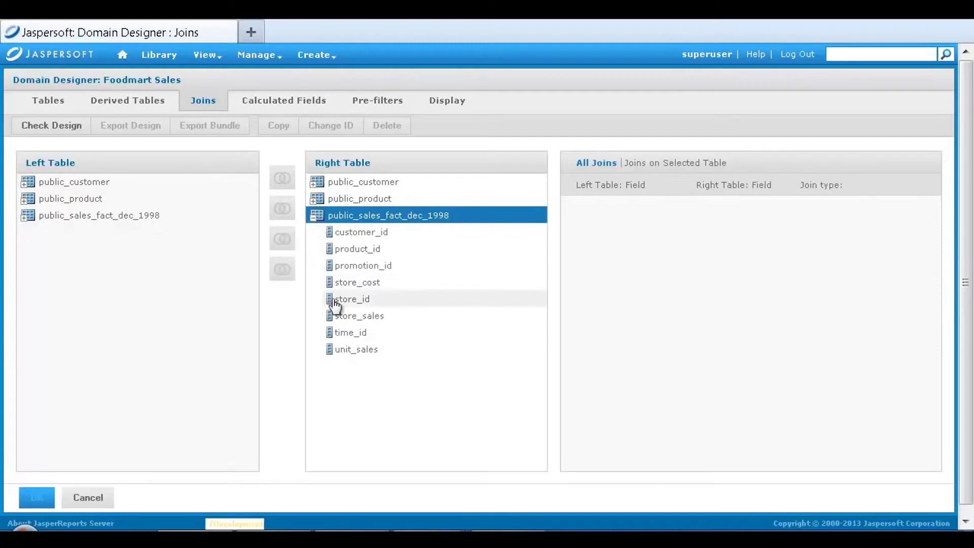
pyautogui.click(27, 185)
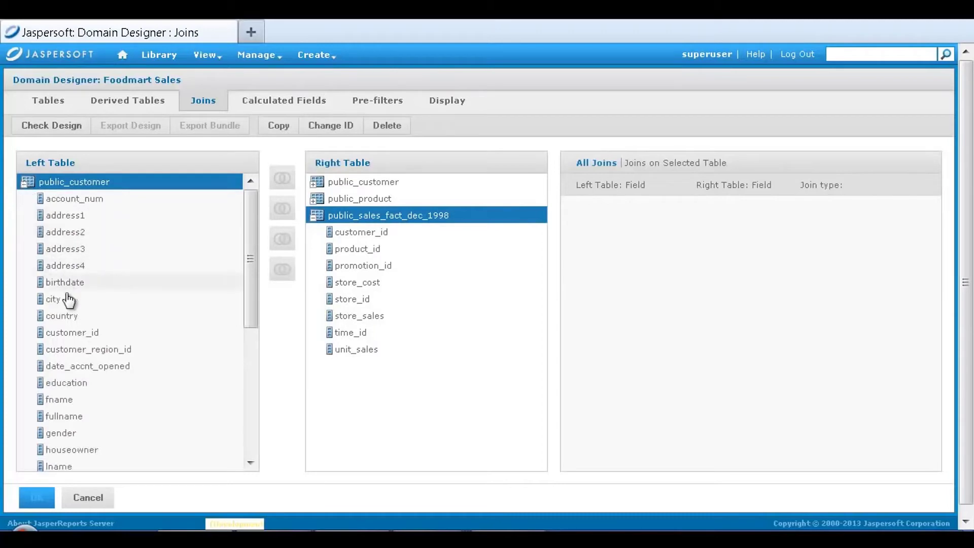
pyautogui.click(71, 332)
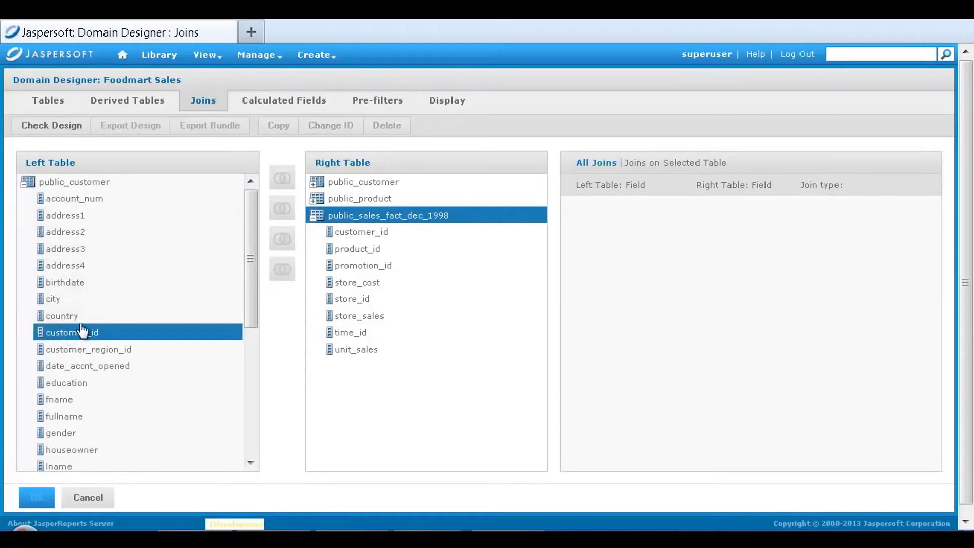
pyautogui.click(353, 233)
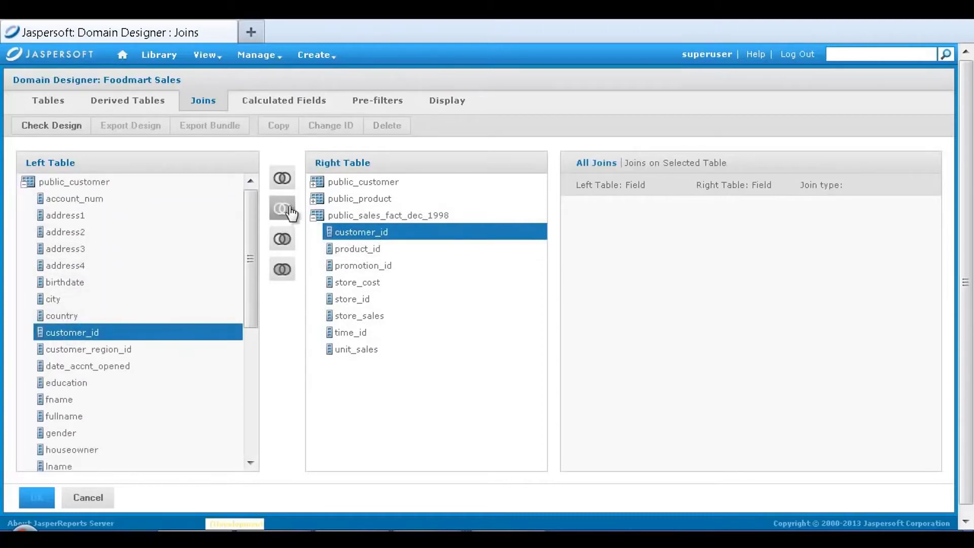
pyautogui.click(282, 178)
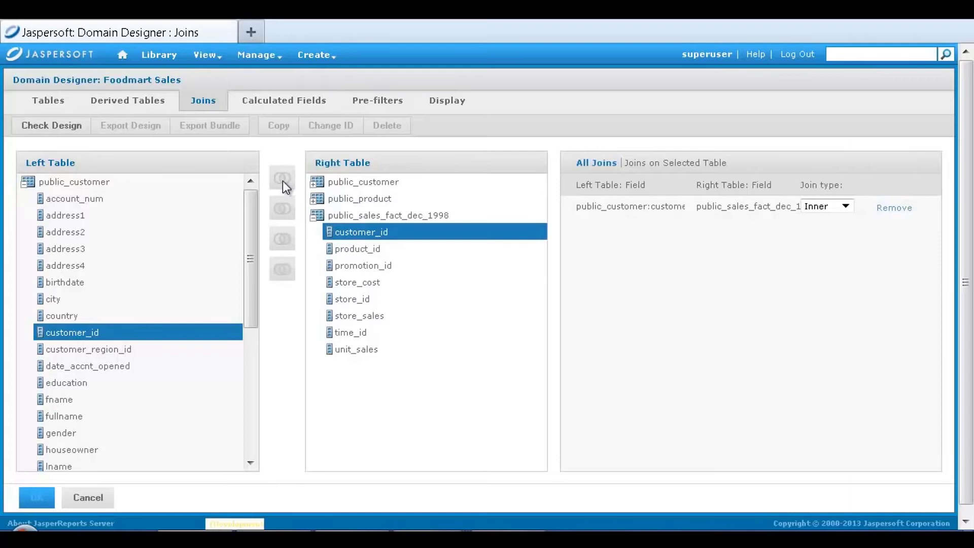
# - Inner-join public_product to public_sales_fact_dec_1998 on product_id
pyautogui.click(26, 182)
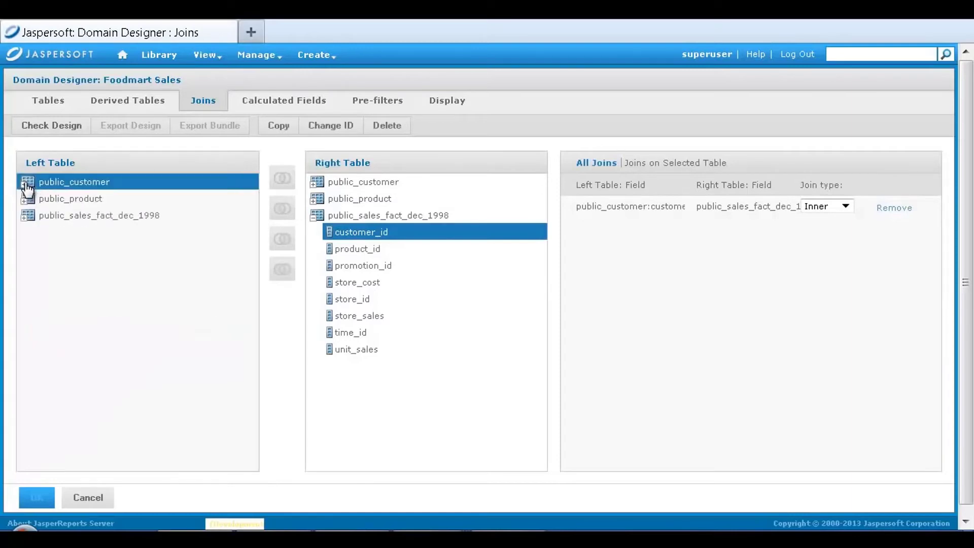
pyautogui.click(28, 203)
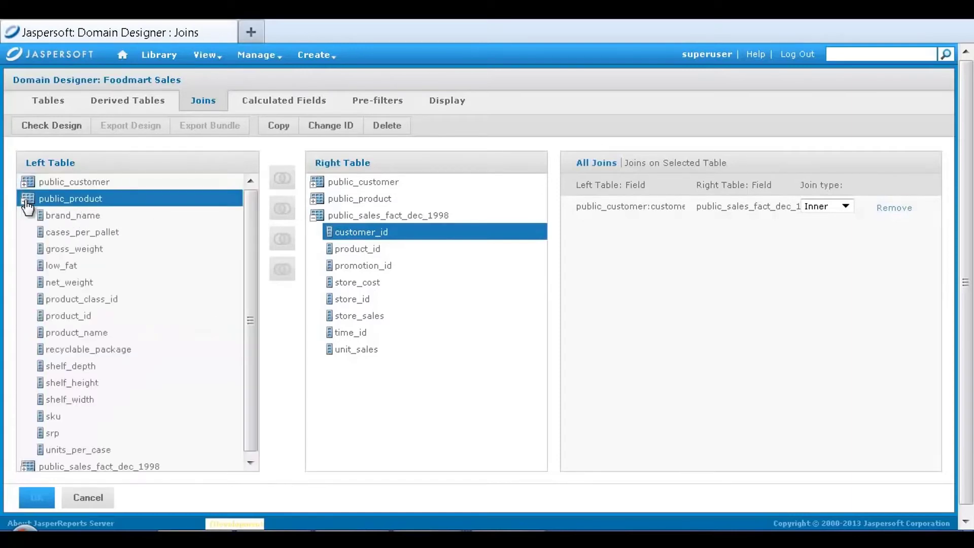
pyautogui.click(64, 315)
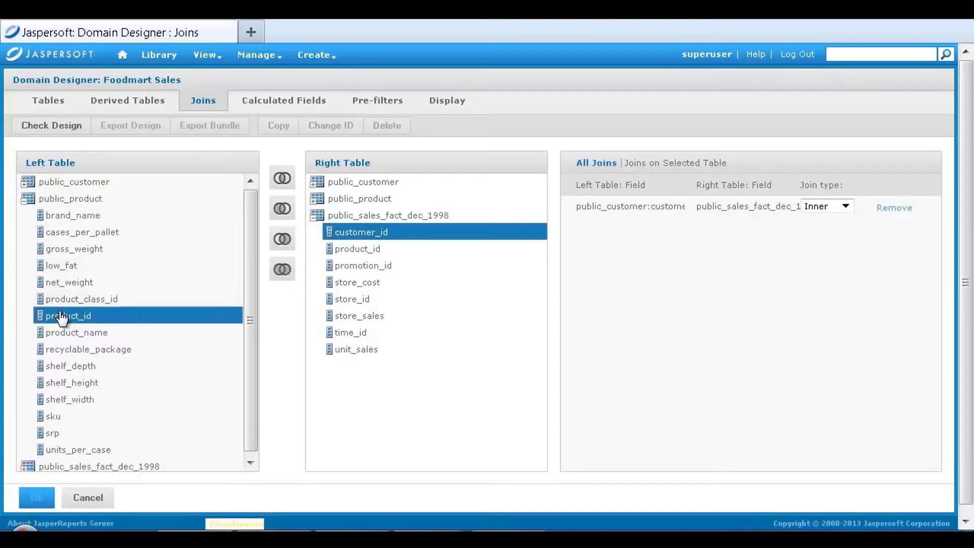
pyautogui.click(357, 253)
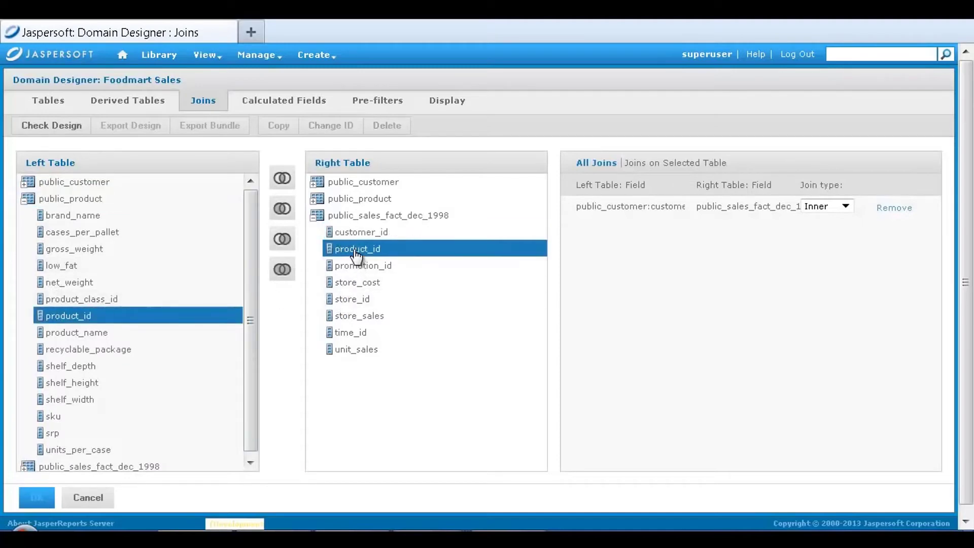
pyautogui.click(282, 178)
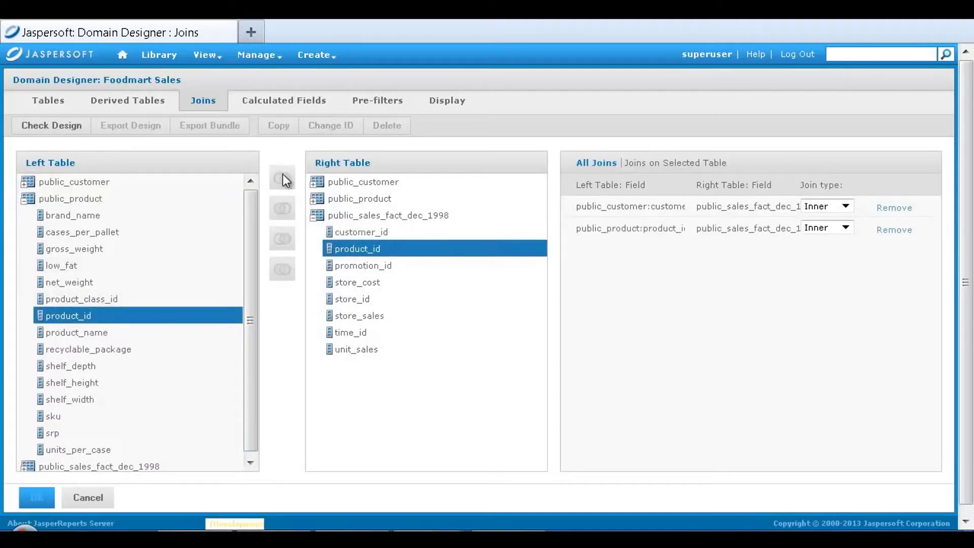
# - On the Display tab, create a new set labelled Sales
pyautogui.click(434, 100)
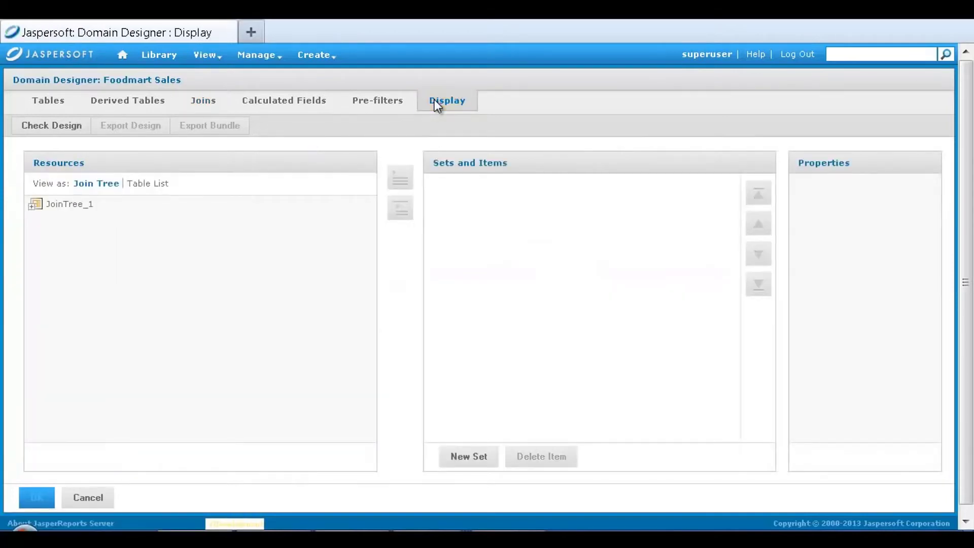
pyautogui.click(34, 206)
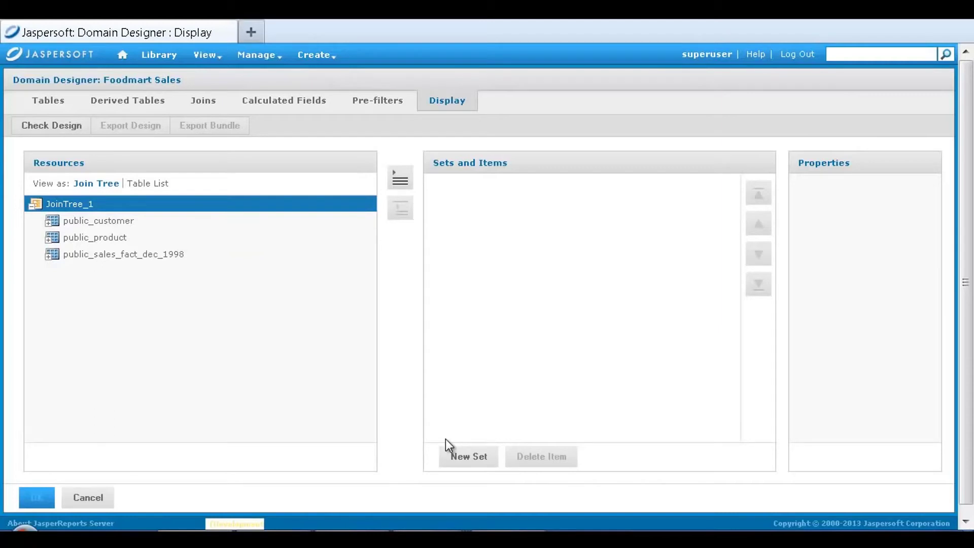
pyautogui.click(458, 457)
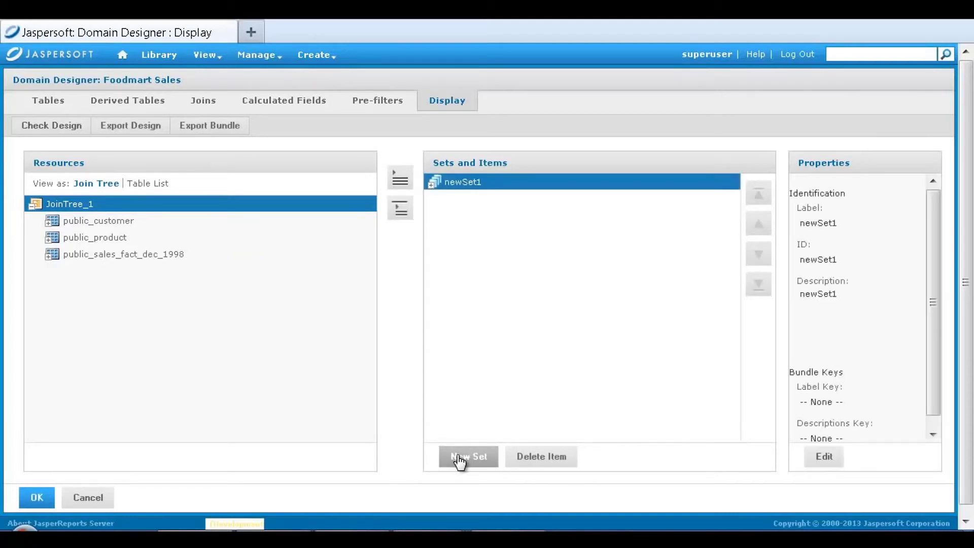
pyautogui.click(825, 457)
pyautogui.tripleClick(878, 222)
pyautogui.write('Sales')
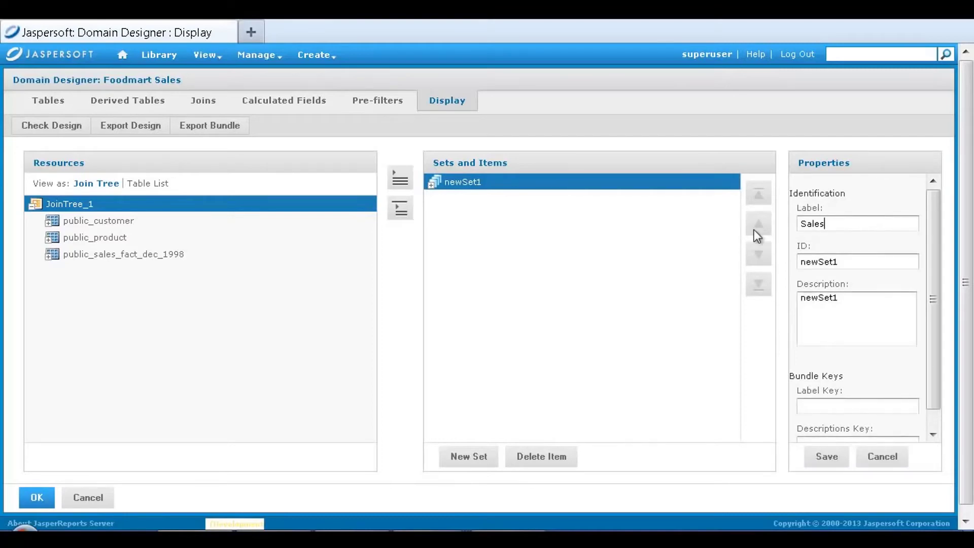
pyautogui.click(820, 472)
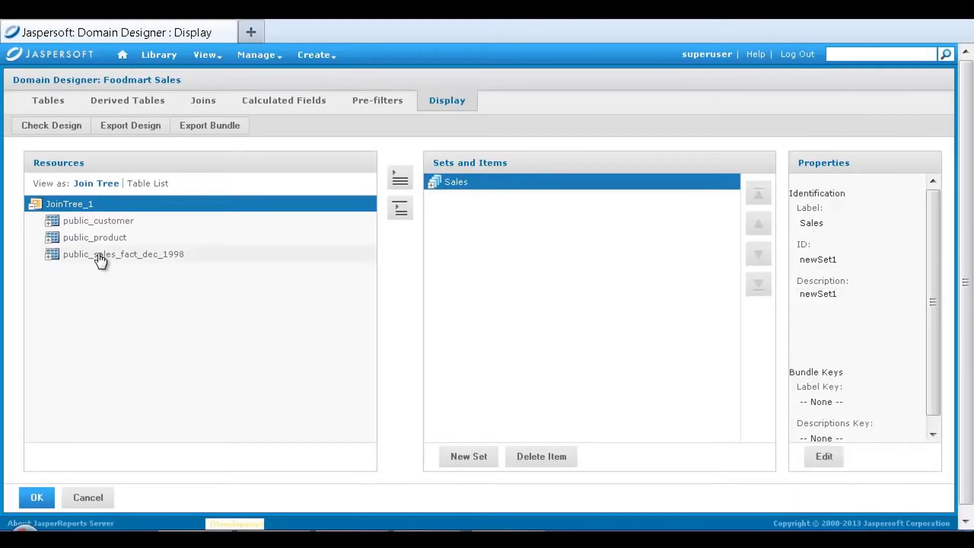
# - Drag public_sales_fact_dec_1998, public_customer and public_product into the Sales set
pyautogui.moveTo(101, 260); pyautogui.dragTo(468, 191)
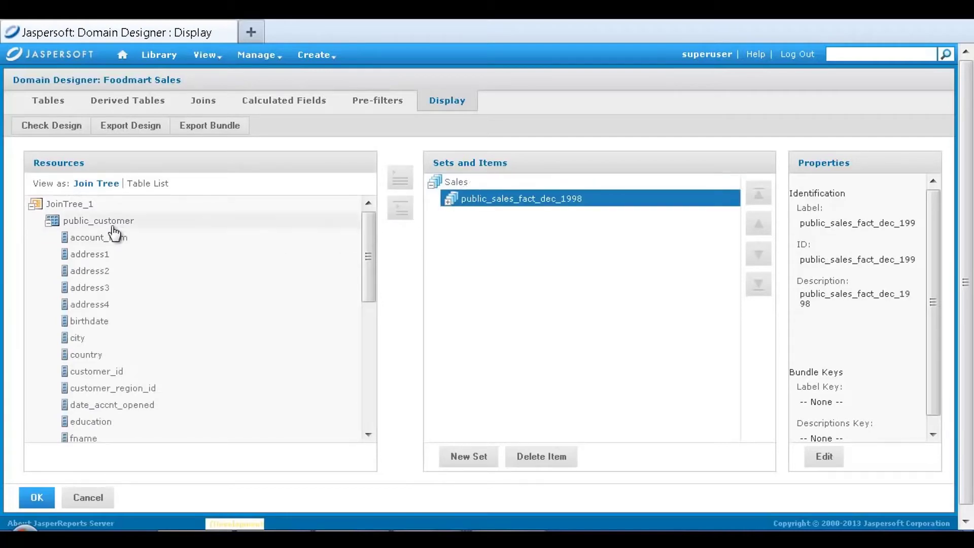
pyautogui.moveTo(53, 229); pyautogui.dragTo(456, 183)
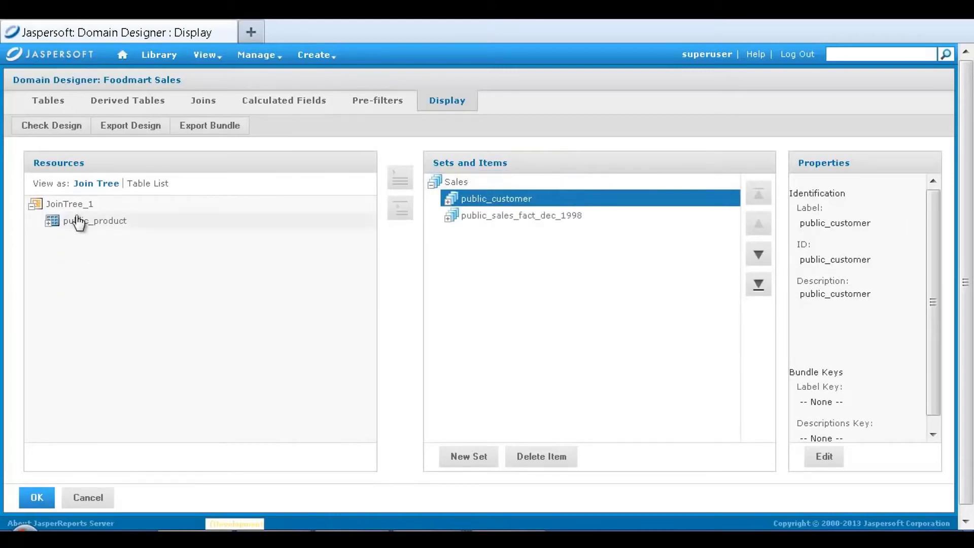
pyautogui.moveTo(76, 221); pyautogui.dragTo(463, 191)
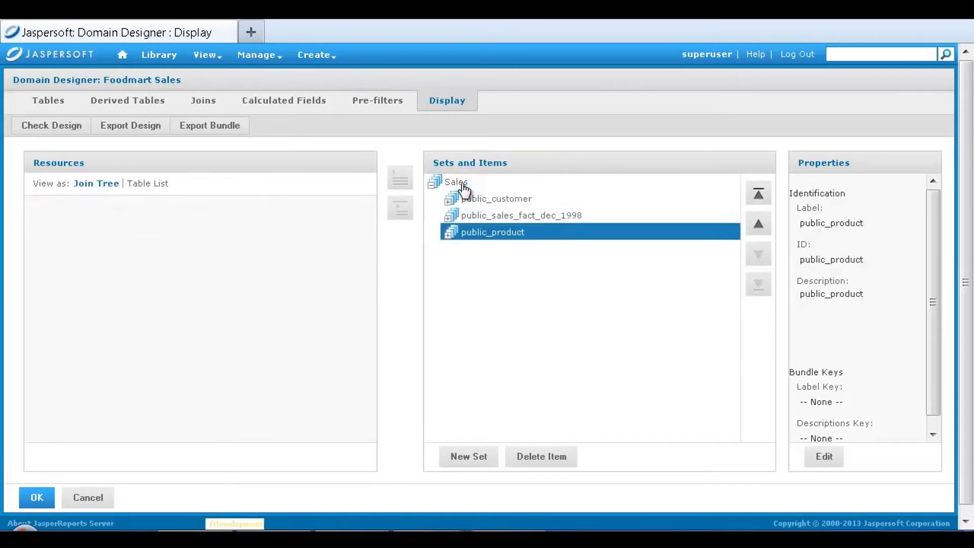
# - Move the sales fact set to the top of Sales and relabel it Data
pyautogui.click(479, 218)
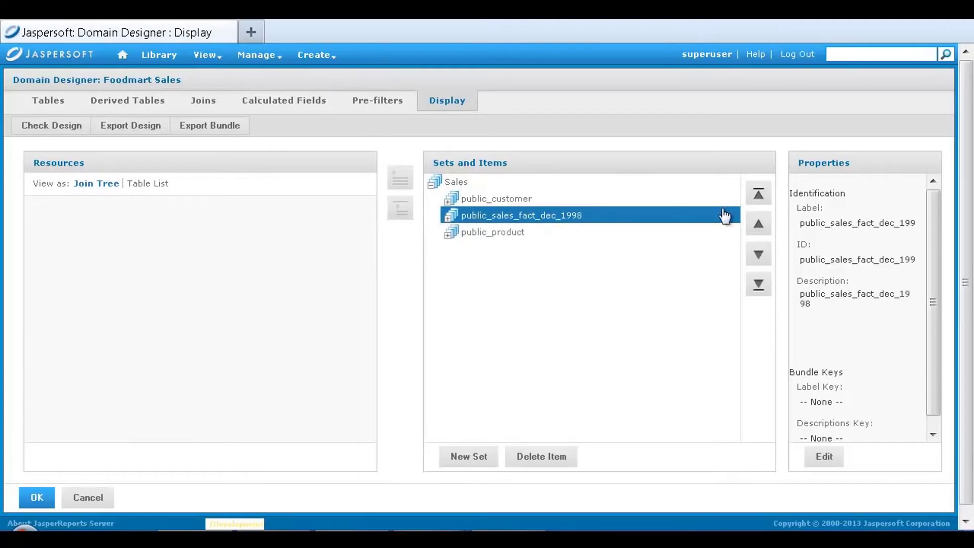
pyautogui.click(758, 223)
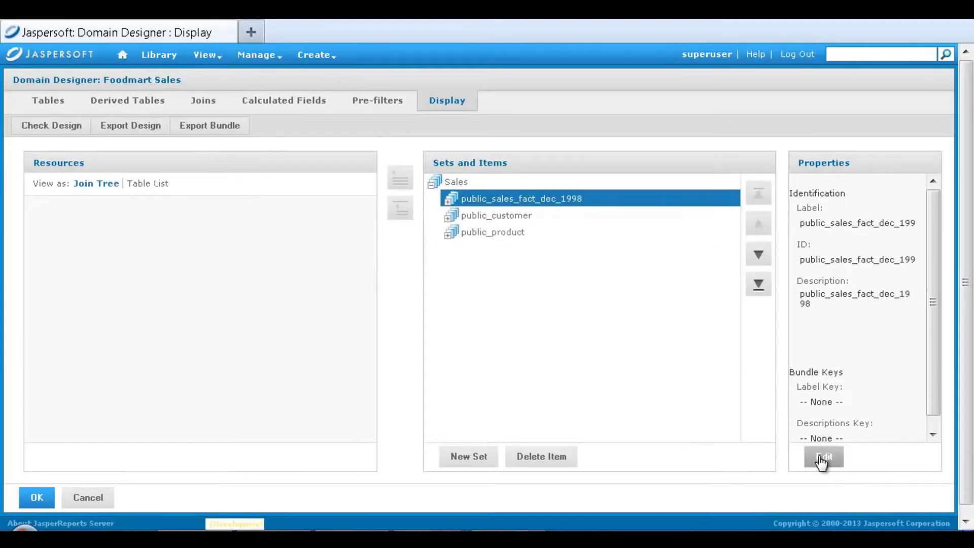
pyautogui.click(823, 457)
pyautogui.hotkey('ctrl', 'a')
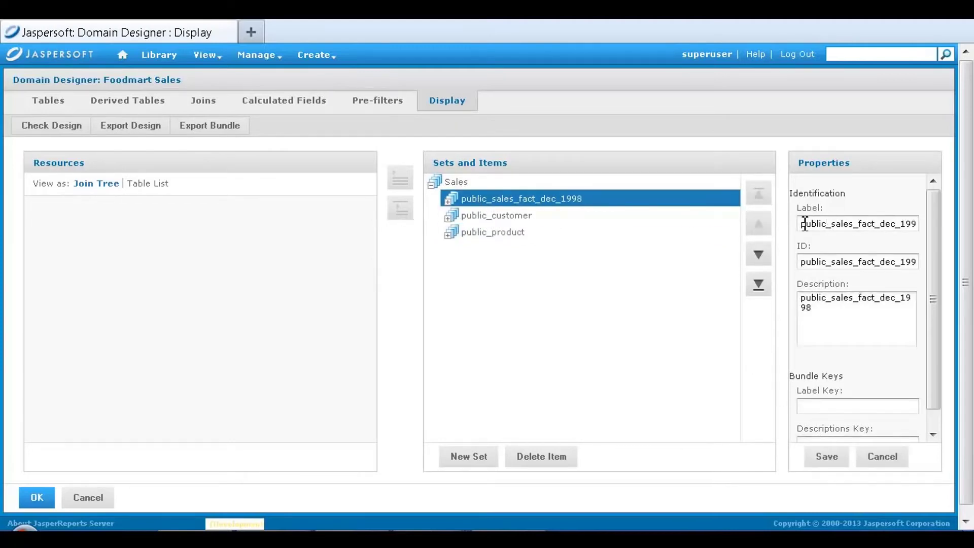
pyautogui.write('Data')
pyautogui.click(826, 456)
# - Delete customer_id, product_id, promotion_id, store_id and time_id from the Data set
pyautogui.click(448, 201)
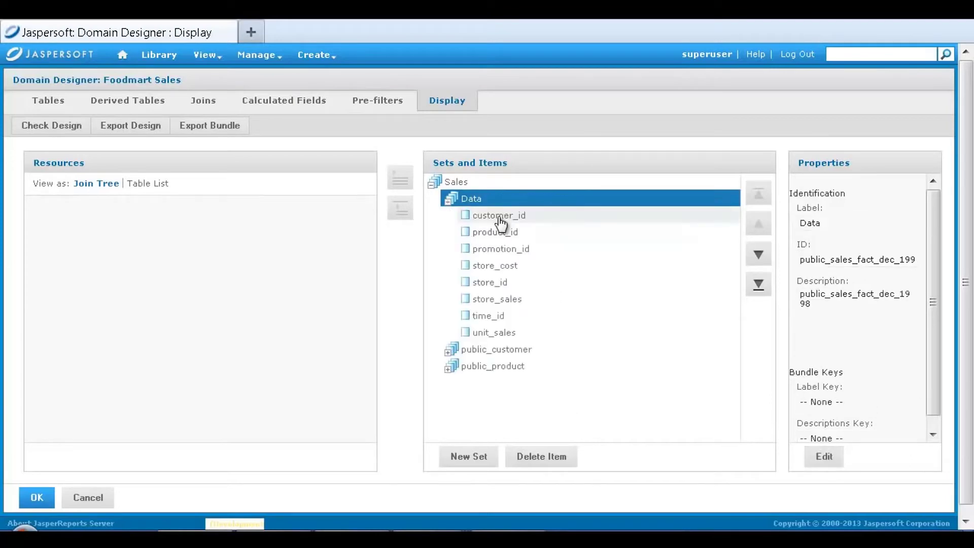
pyautogui.click(499, 216)
pyautogui.click(536, 455)
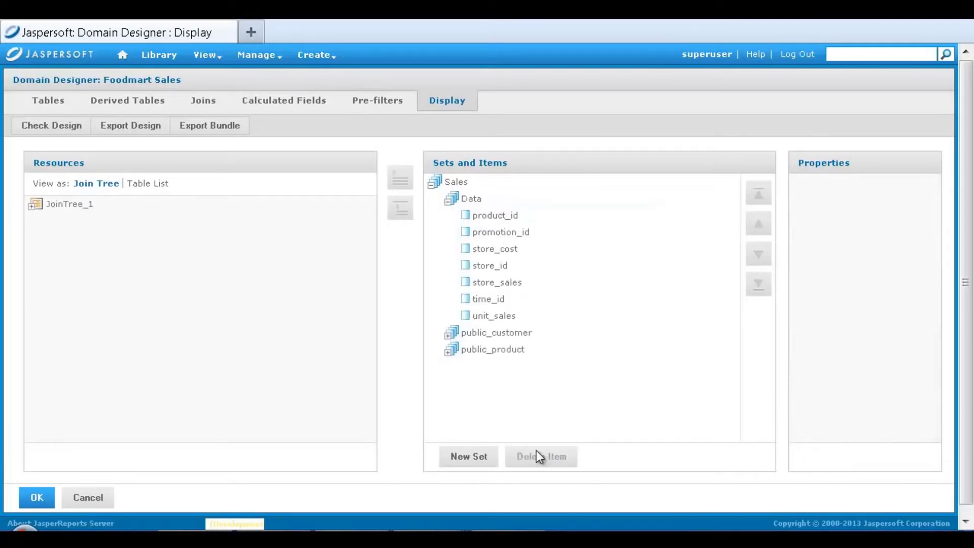
pyautogui.click(491, 217)
pyautogui.click(520, 461)
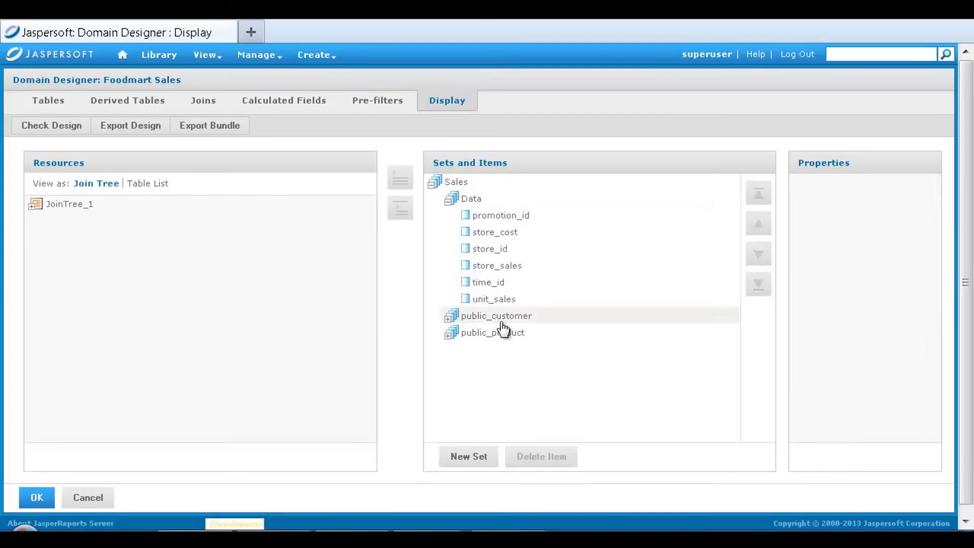
pyautogui.click(495, 215)
pyautogui.click(521, 456)
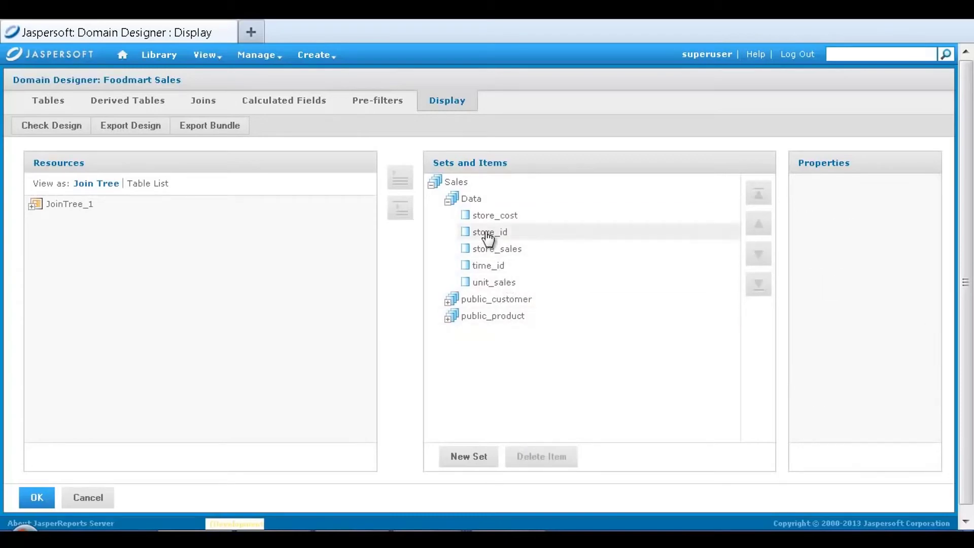
pyautogui.click(547, 232)
pyautogui.click(531, 456)
pyautogui.click(487, 249)
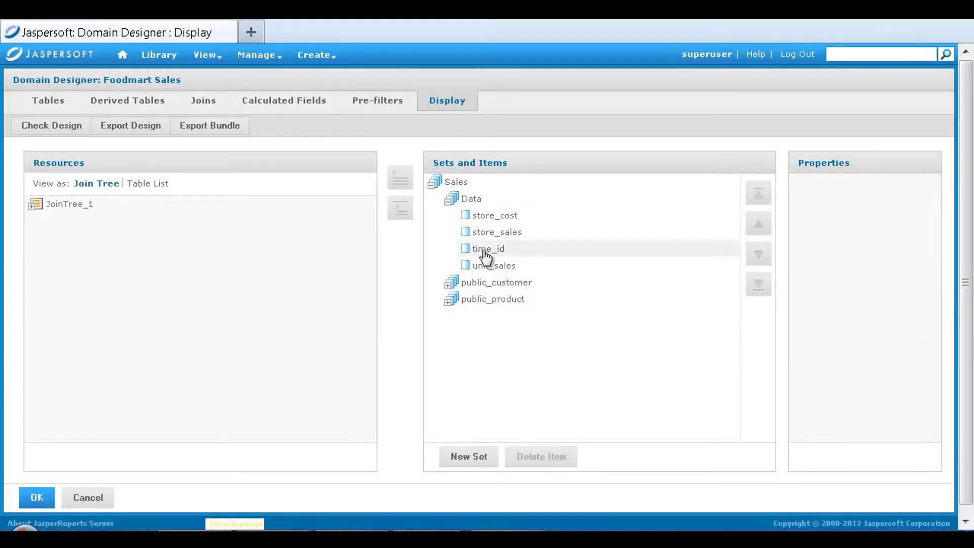
pyautogui.click(533, 459)
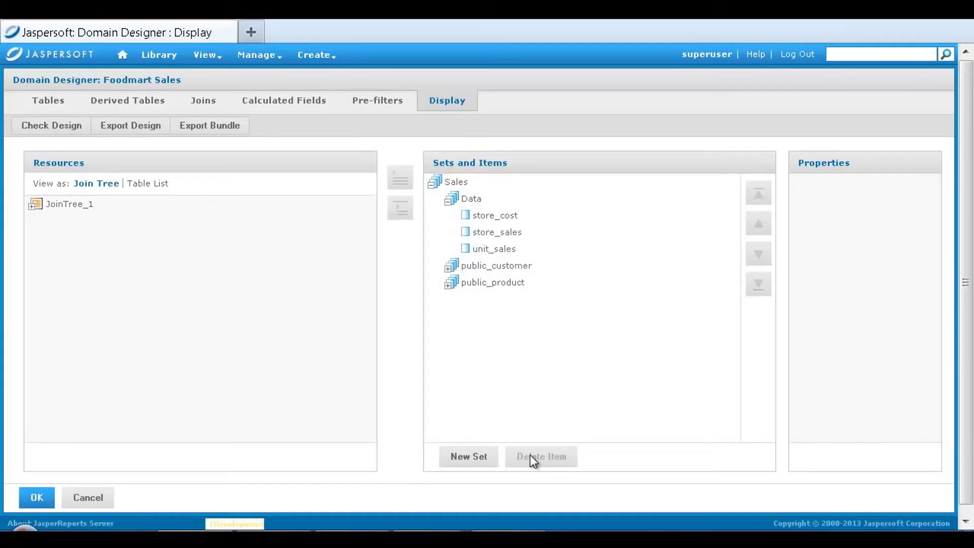
# - Relabel the public_customer and public_product sets as Customer and Product
pyautogui.click(35, 205)
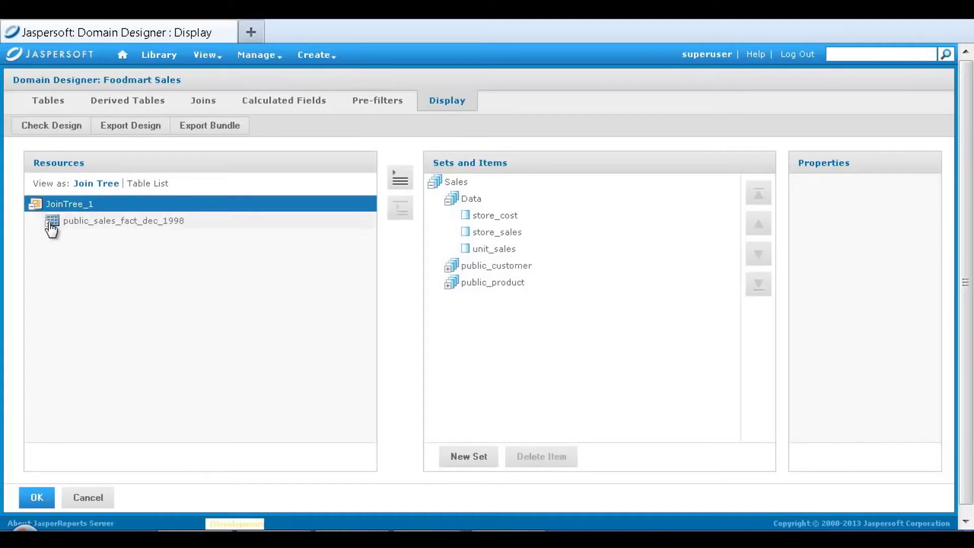
pyautogui.click(50, 224)
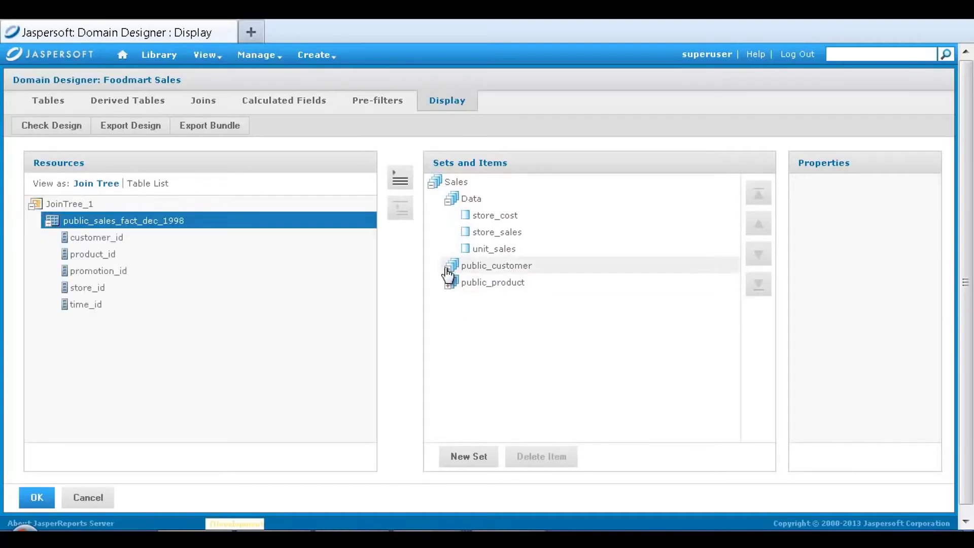
pyautogui.click(447, 272)
pyautogui.click(821, 456)
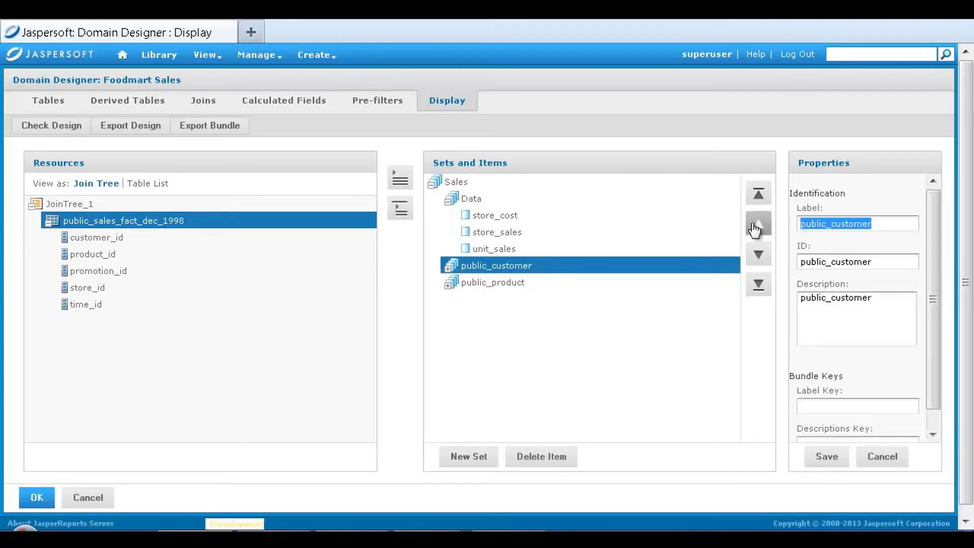
pyautogui.write('Customer')
pyautogui.click(825, 457)
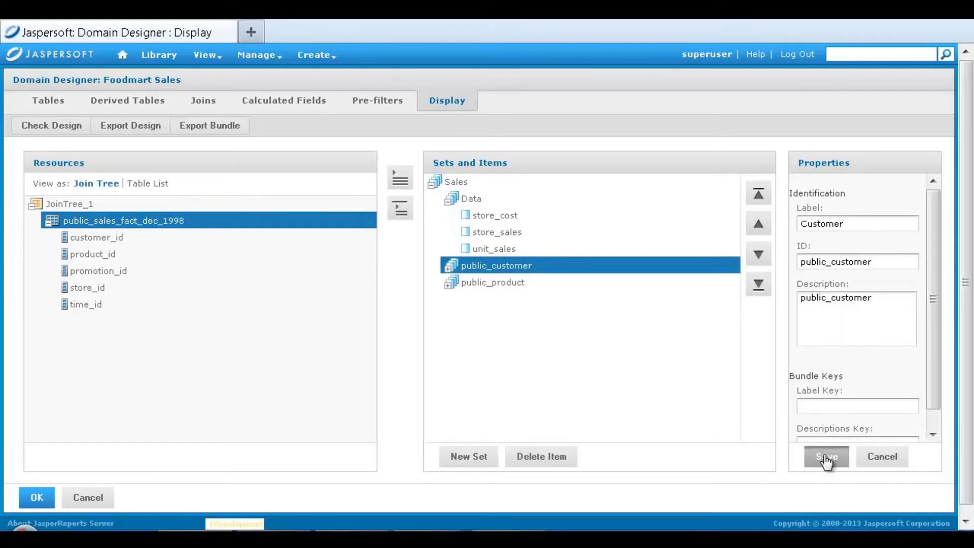
pyautogui.click(485, 283)
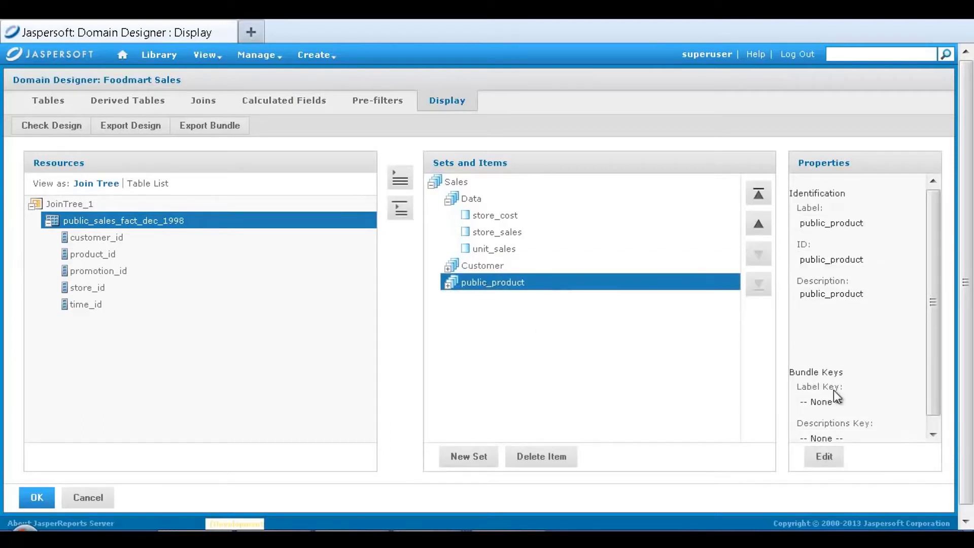
pyautogui.click(822, 453)
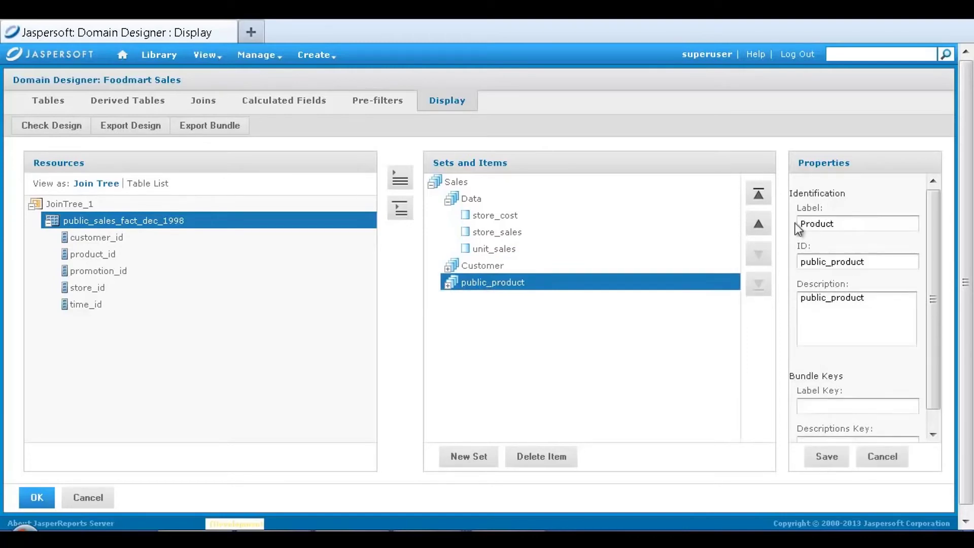
pyautogui.click(826, 455)
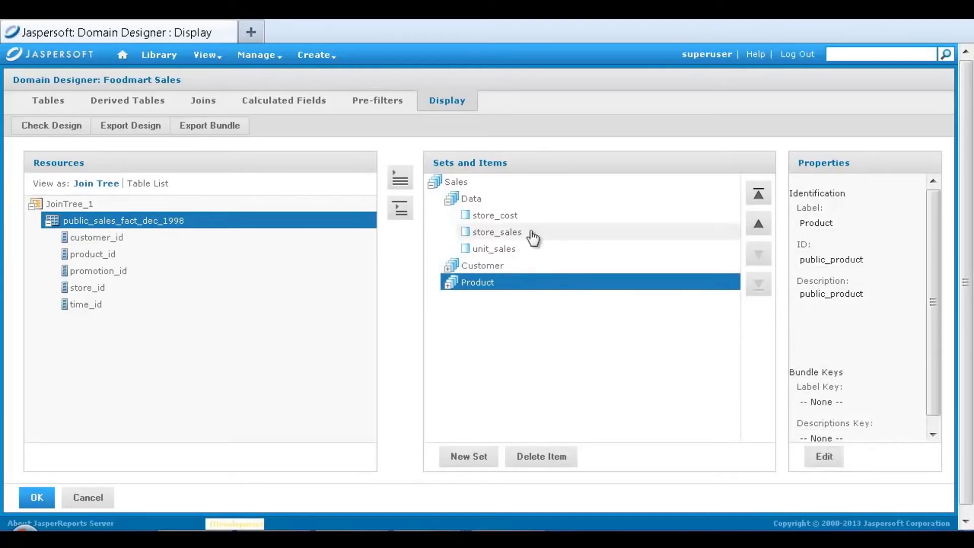
# - Relabel the store_cost item as Cost
pyautogui.click(521, 216)
pyautogui.click(802, 457)
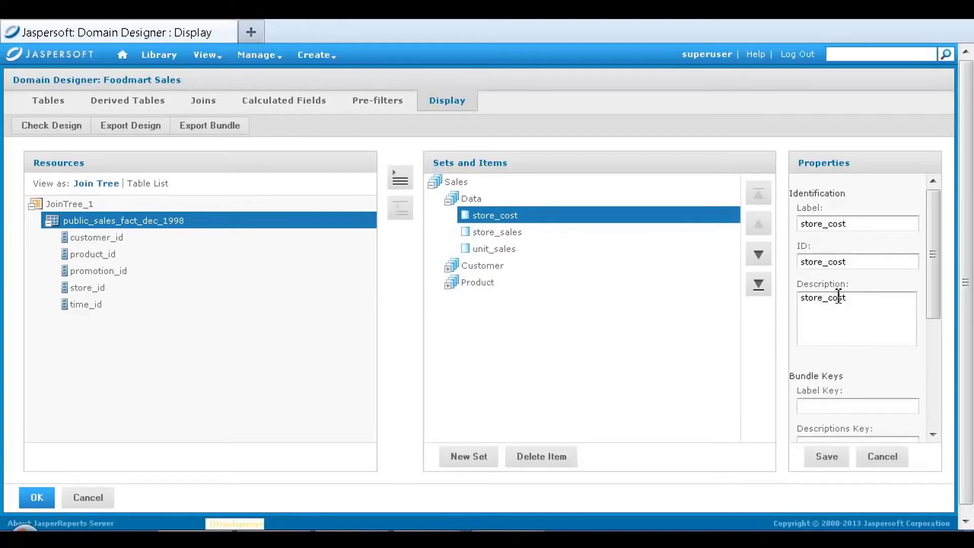
pyautogui.write('Cost')
pyautogui.click(827, 457)
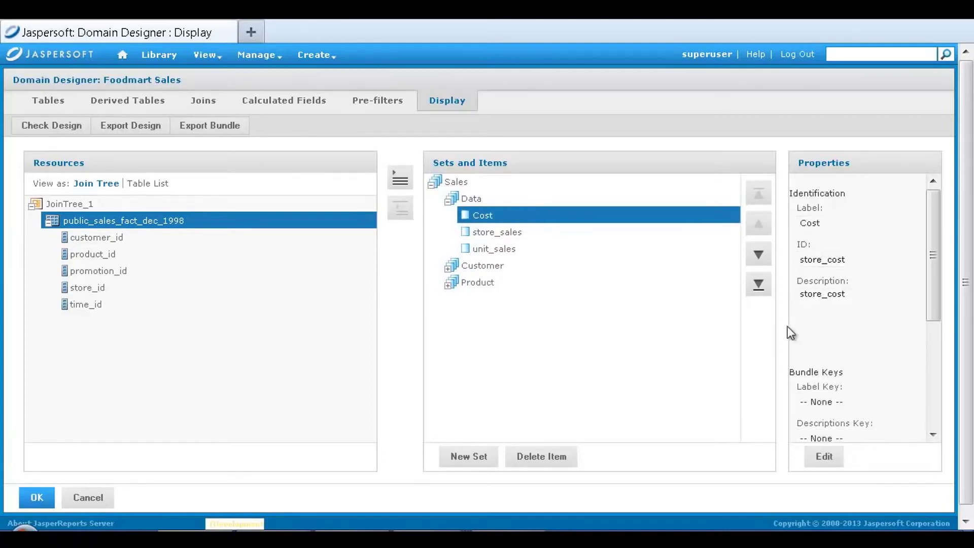
# - Relabel the store_sales item as Sales
pyautogui.click(647, 234)
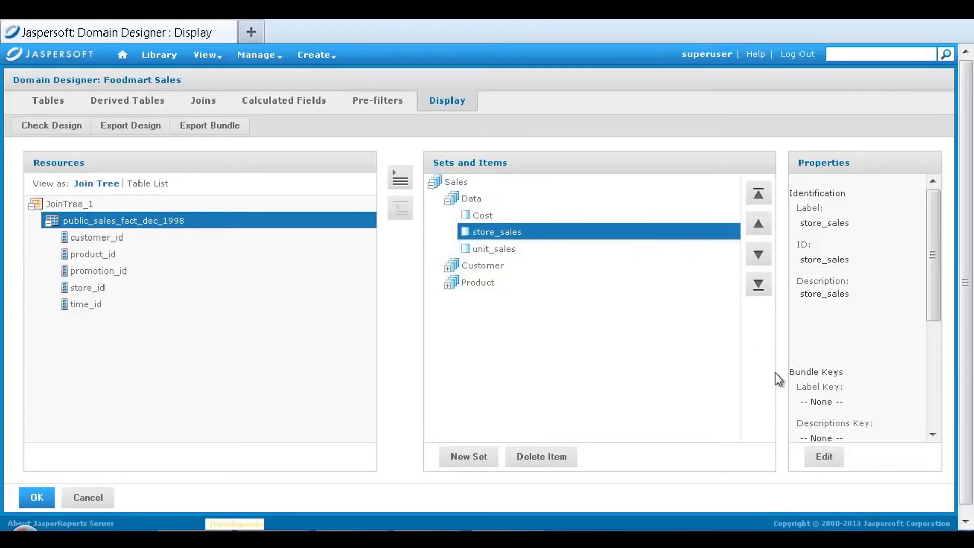
pyautogui.click(821, 458)
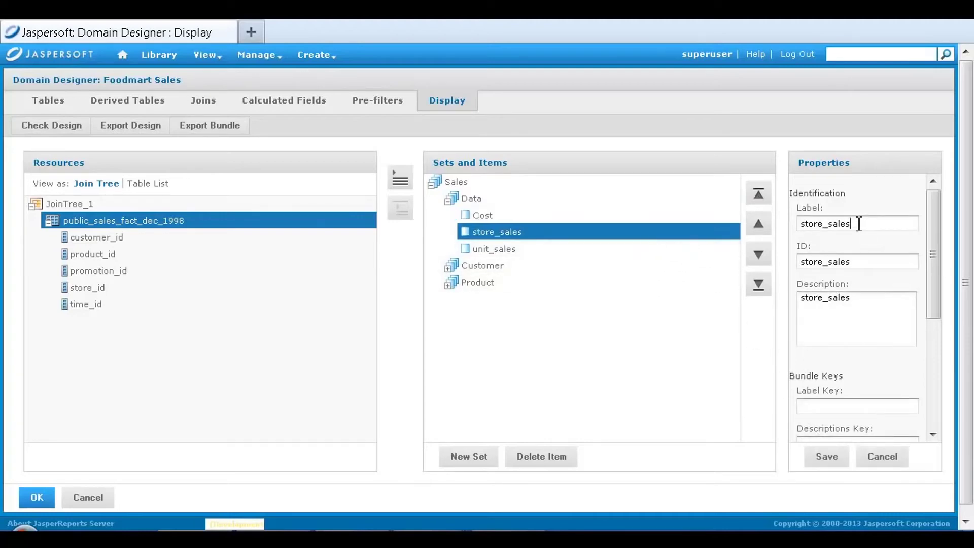
pyautogui.moveTo(862, 224); pyautogui.dragTo(794, 223)
pyautogui.press('BackSpace')
pyautogui.write('Sales')
pyautogui.click(828, 455)
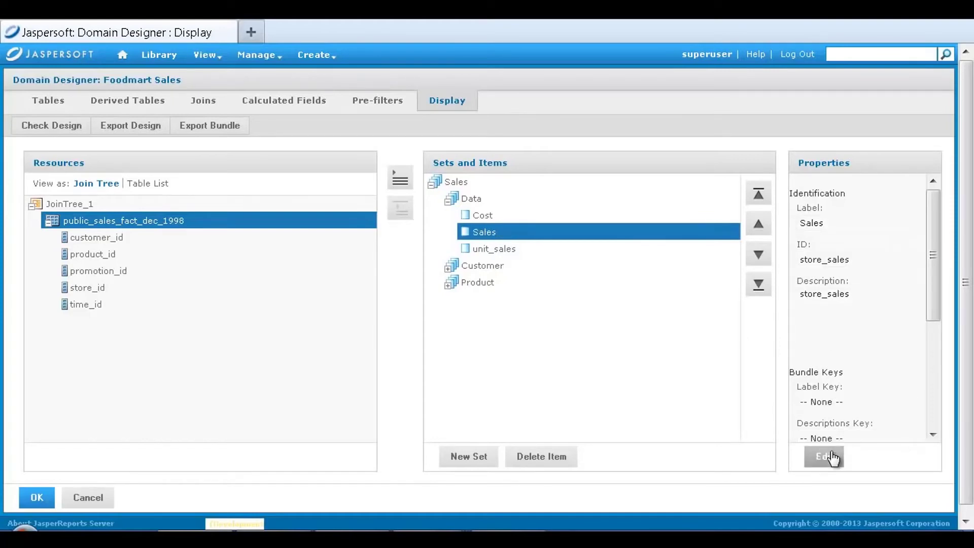
pyautogui.moveTo(930, 270); pyautogui.dragTo(928, 384)
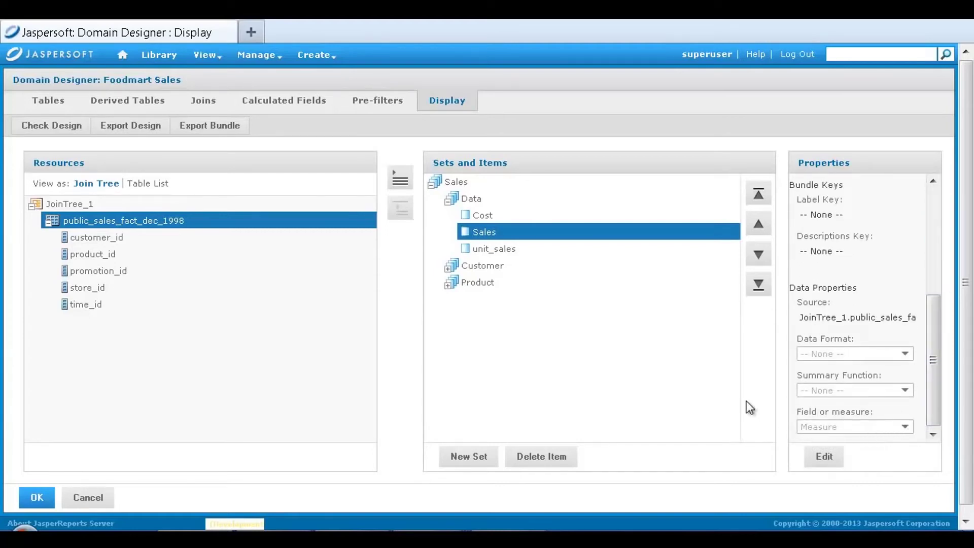
pyautogui.click(450, 267)
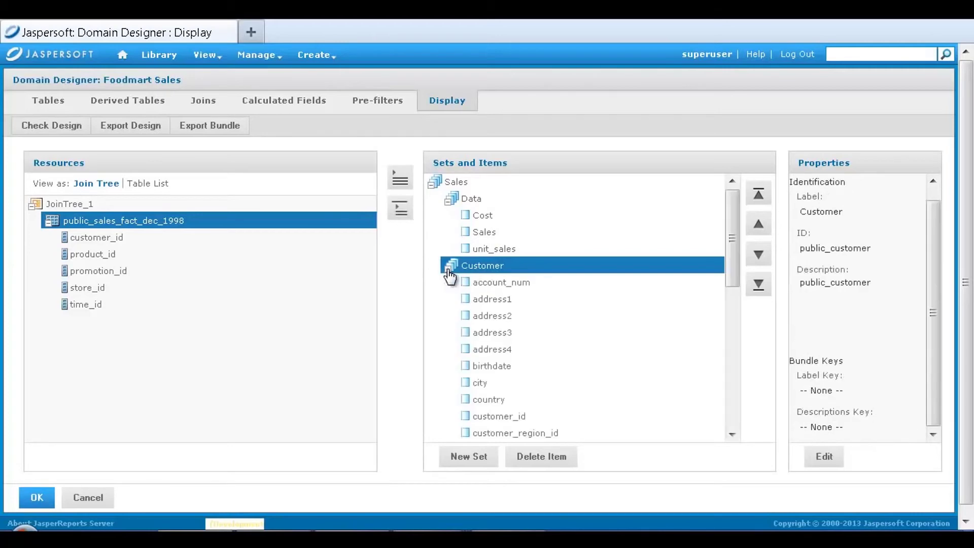
# - Delete the items account_num through birthdate from the Customer set
pyautogui.click(479, 284)
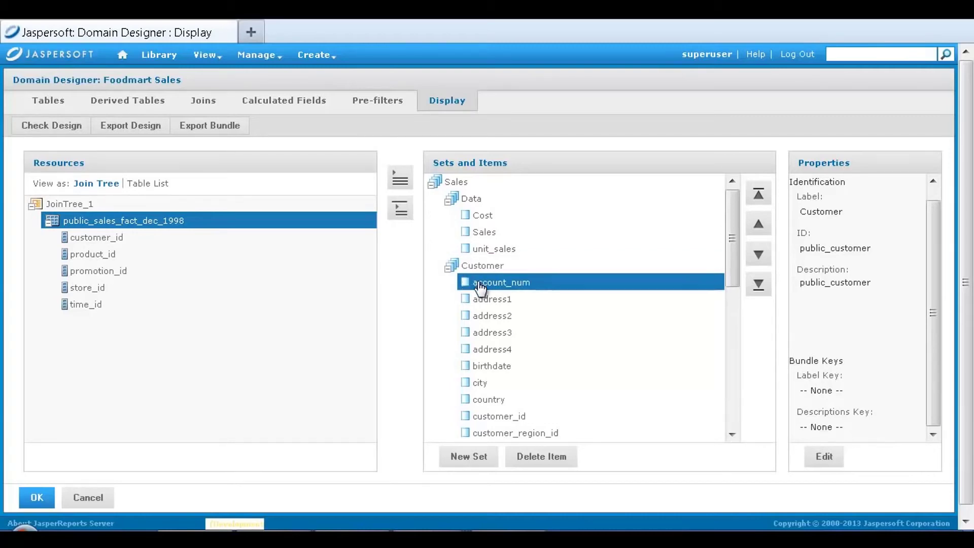
pyautogui.keyDown('shift'); pyautogui.click(494, 366); pyautogui.keyUp('shift')
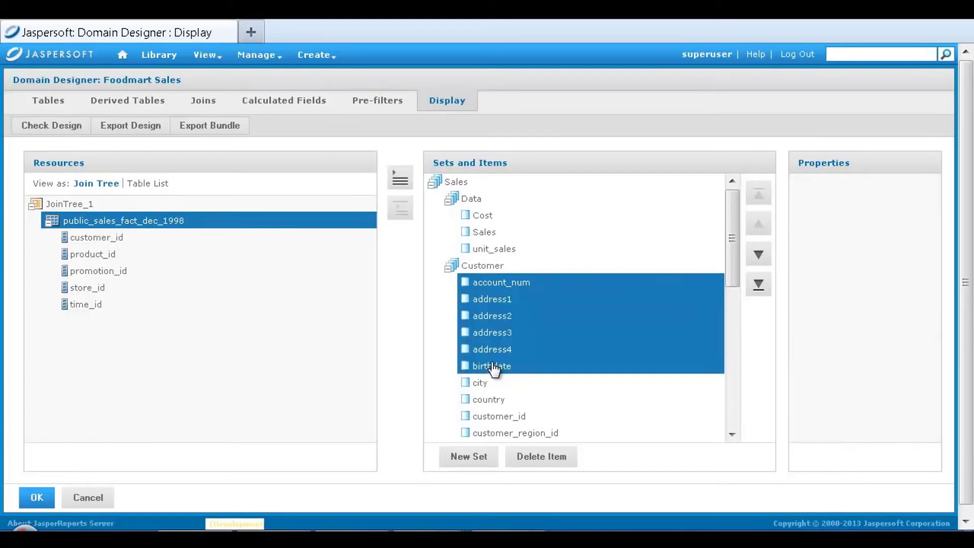
pyautogui.click(522, 452)
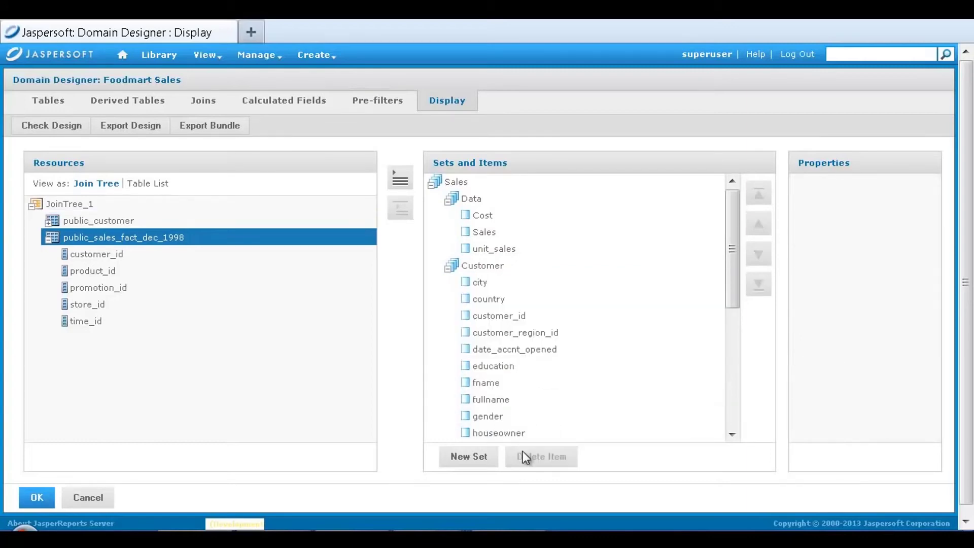
# - Set customer_id to Field and finish the design with OK
pyautogui.click(507, 319)
pyautogui.scroll(-1, 898, 426)
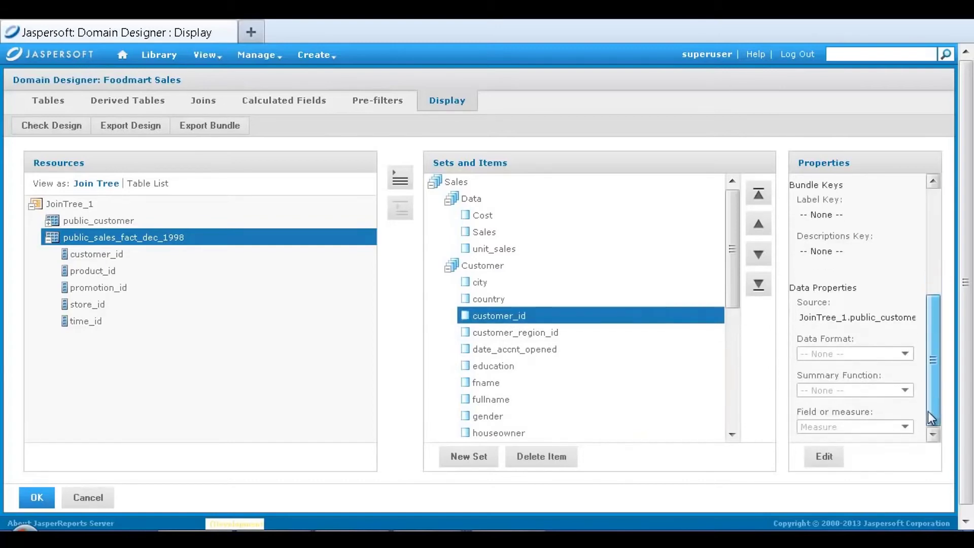
pyautogui.click(827, 456)
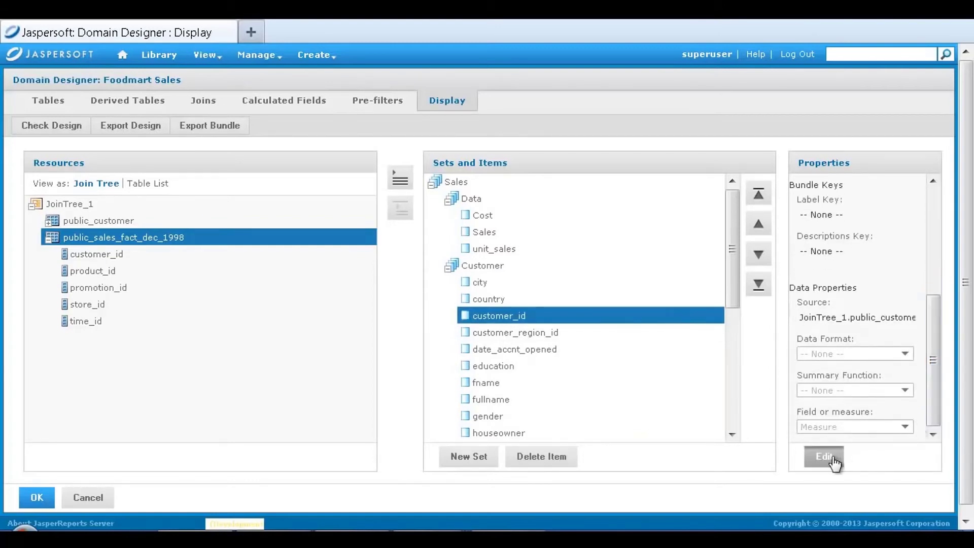
pyautogui.click(899, 434)
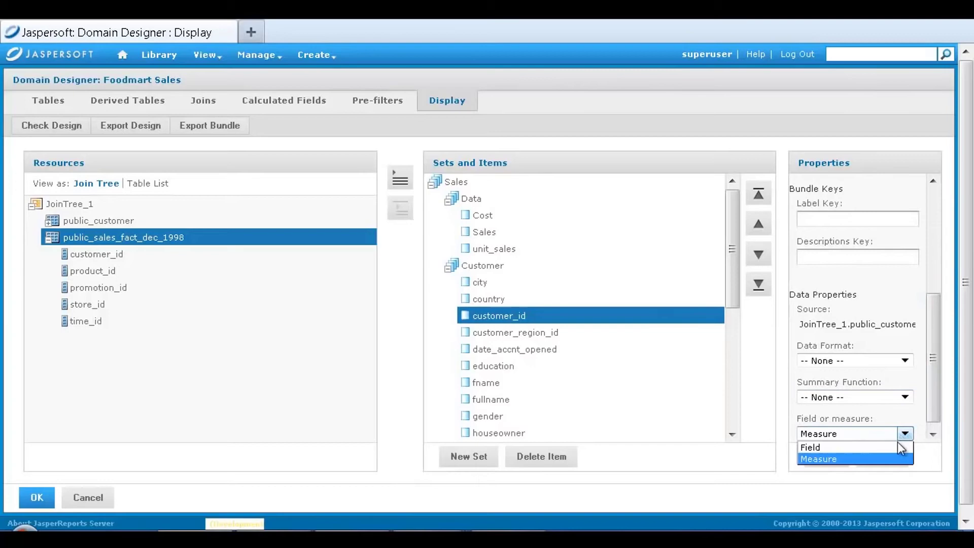
pyautogui.click(872, 446)
pyautogui.click(827, 456)
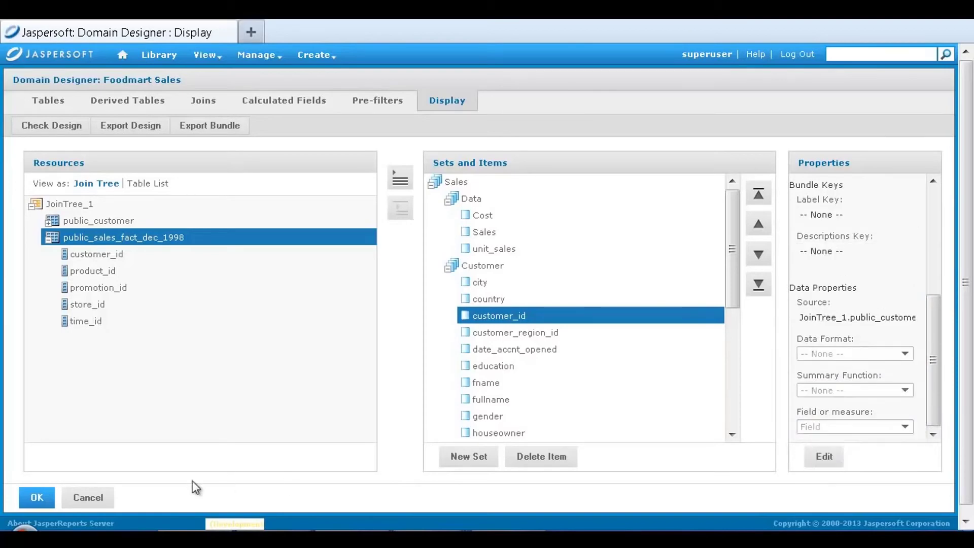
pyautogui.click(40, 498)
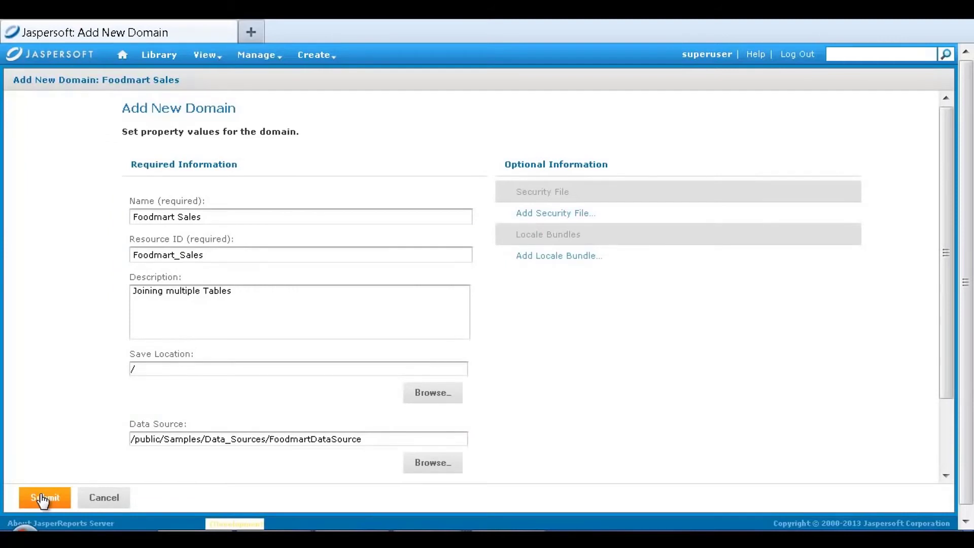
# - Submit the Foodmart Sales domain and begin a new Ad Hoc View from the Domains list
pyautogui.click(42, 498)
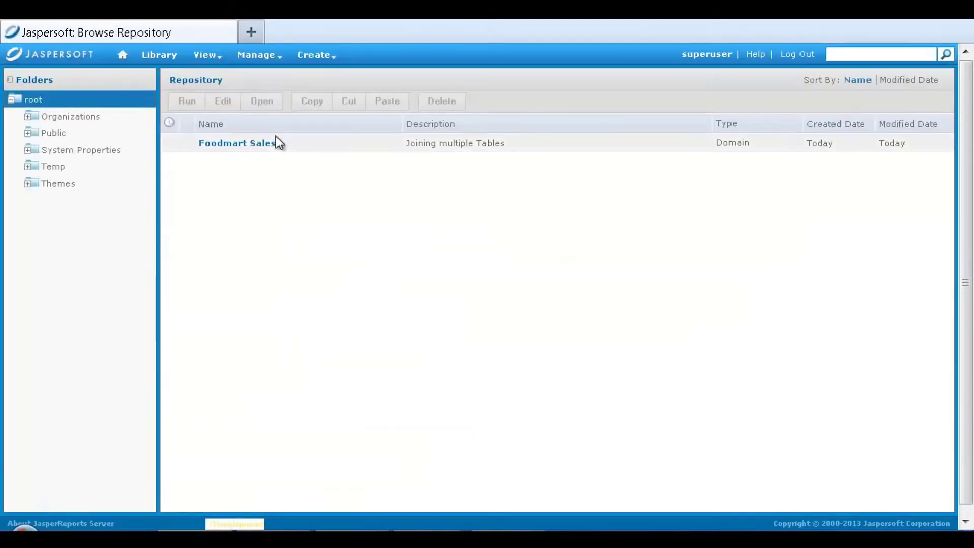
pyautogui.moveTo(315, 55)
pyautogui.click(310, 75)
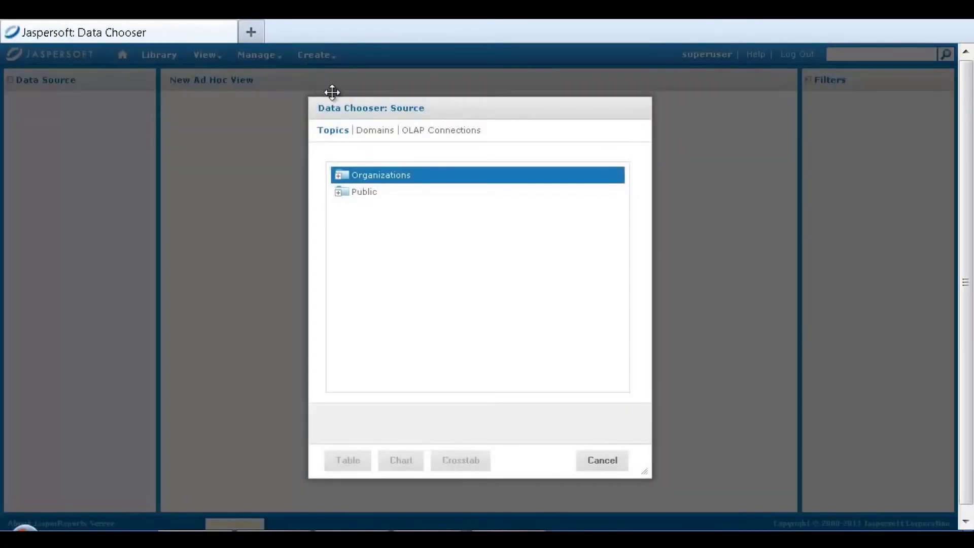
pyautogui.click(364, 130)
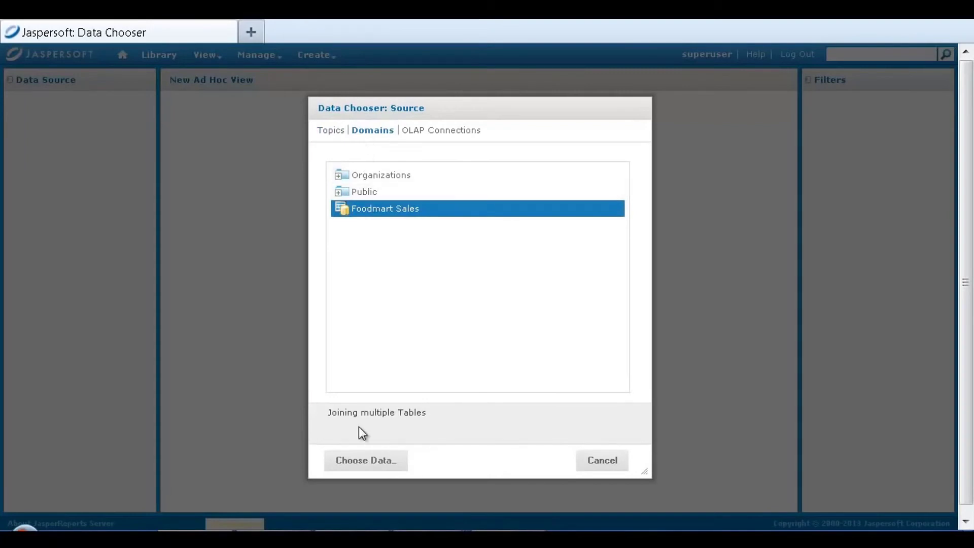
# - Choose Foodmart Sales, add the whole Sales set to the selected fields, and start a Crosstab
pyautogui.click(362, 461)
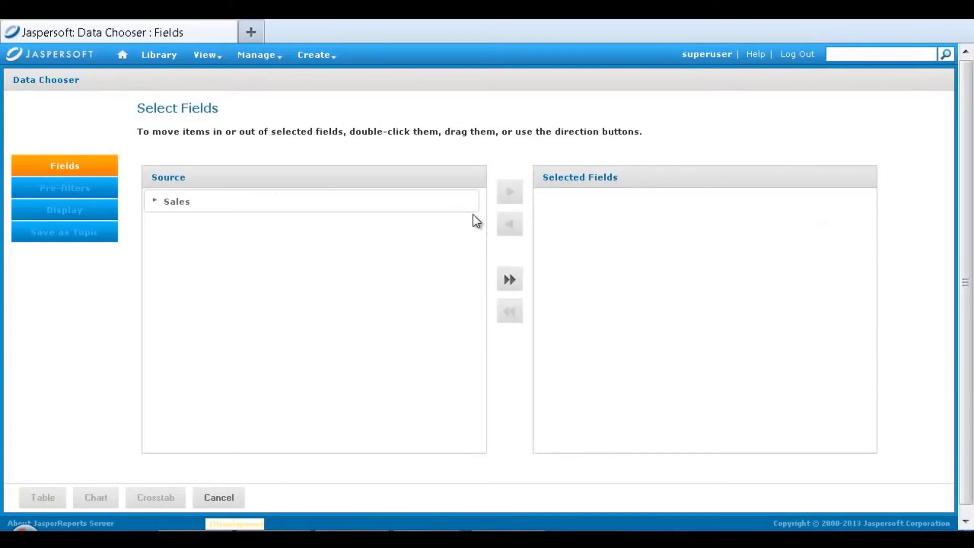
pyautogui.click(472, 208)
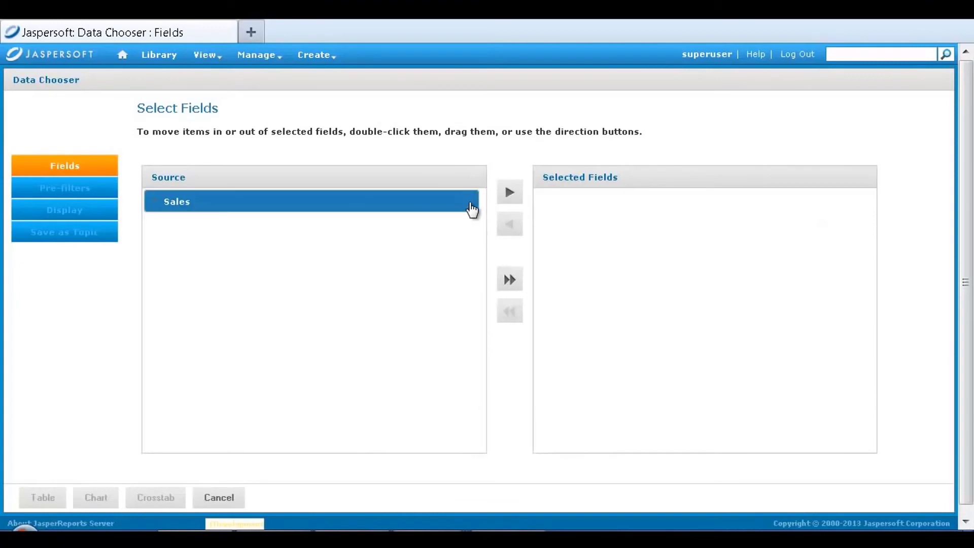
pyautogui.click(508, 195)
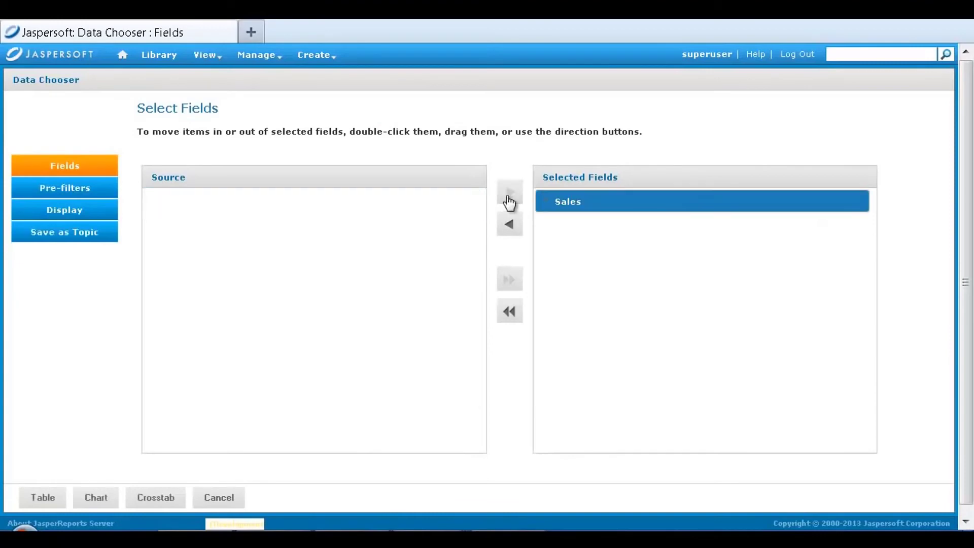
pyautogui.click(545, 203)
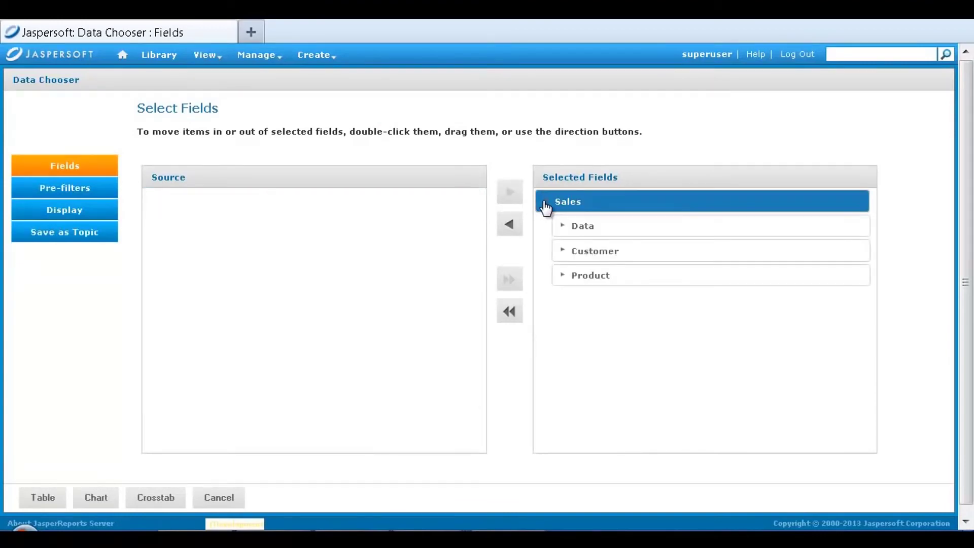
pyautogui.click(561, 227)
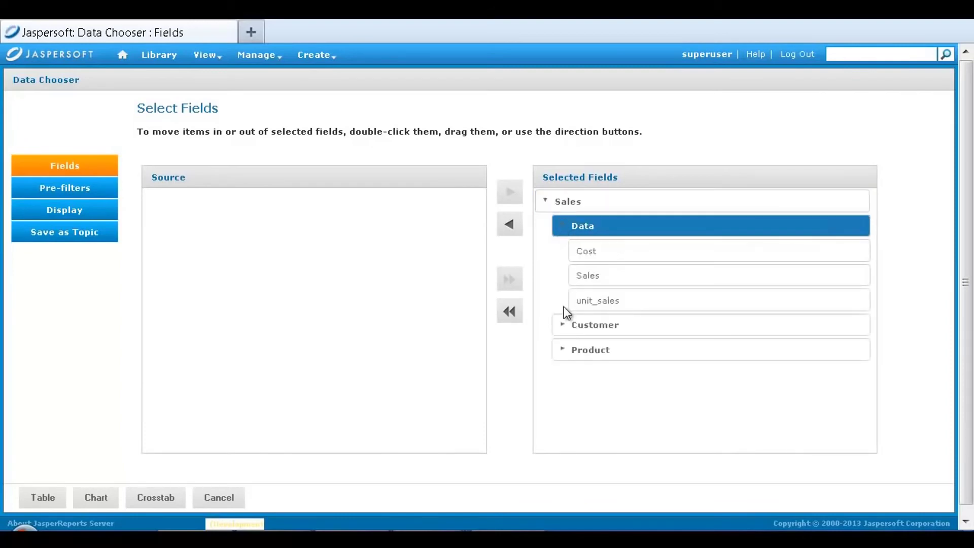
pyautogui.click(562, 327)
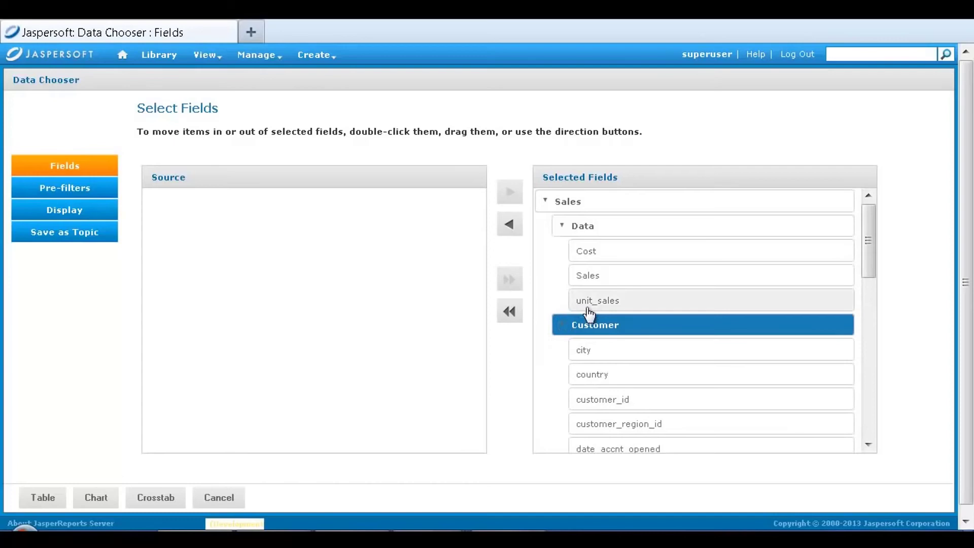
pyautogui.click(147, 498)
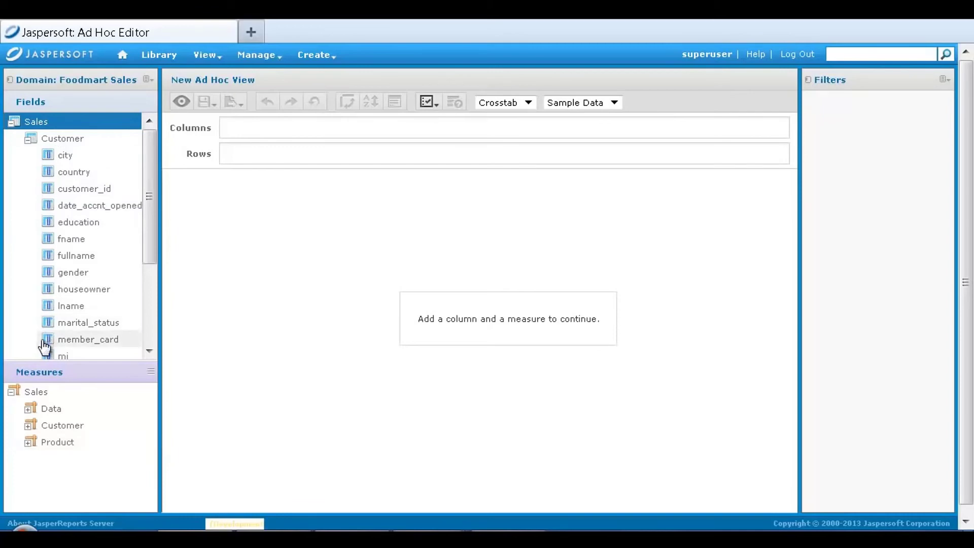
# - Drag the Data measures (Cost, Sales, unit_sales) into the crosstab's Columns
pyautogui.click(50, 408)
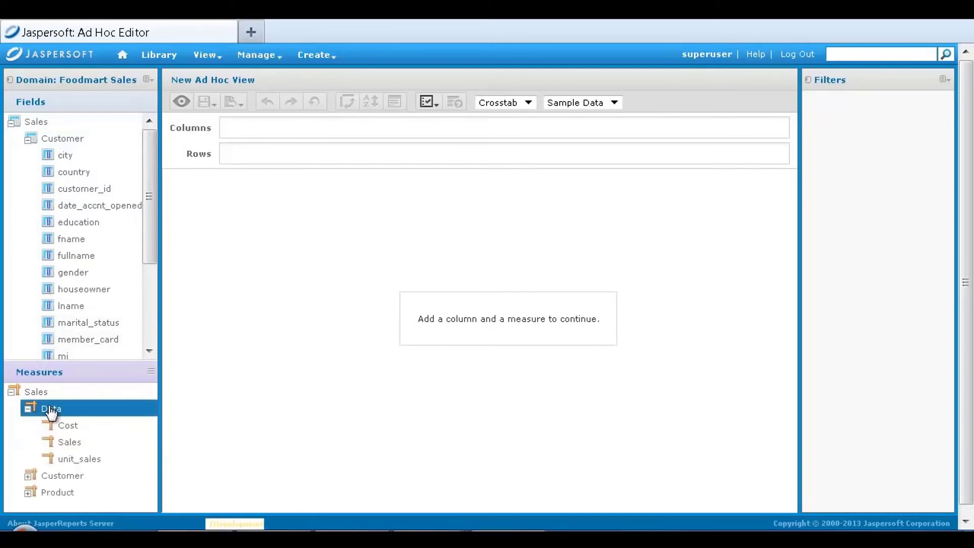
pyautogui.moveTo(51, 412); pyautogui.dragTo(302, 127)
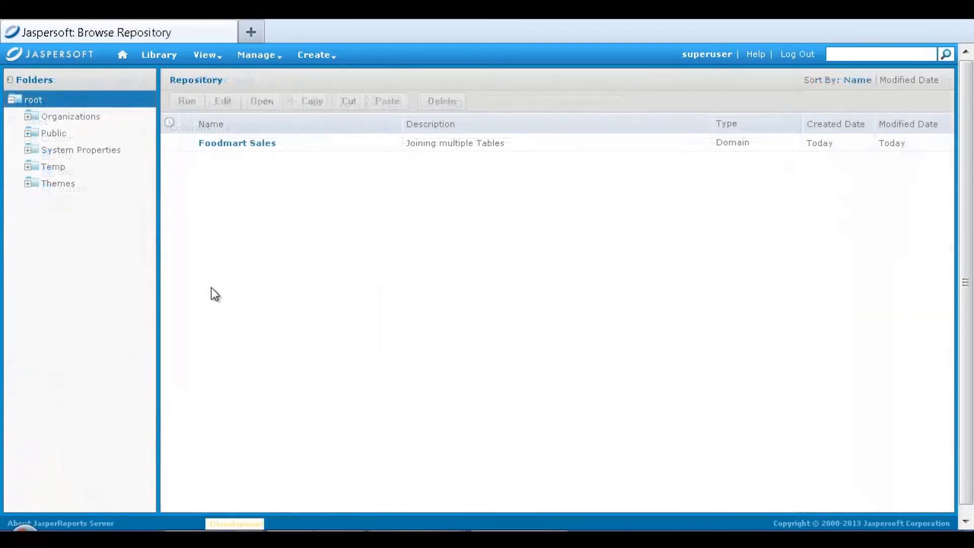
# - Bring up the Create menu's options in the Browse Repository top bar
pyautogui.moveTo(315, 55)
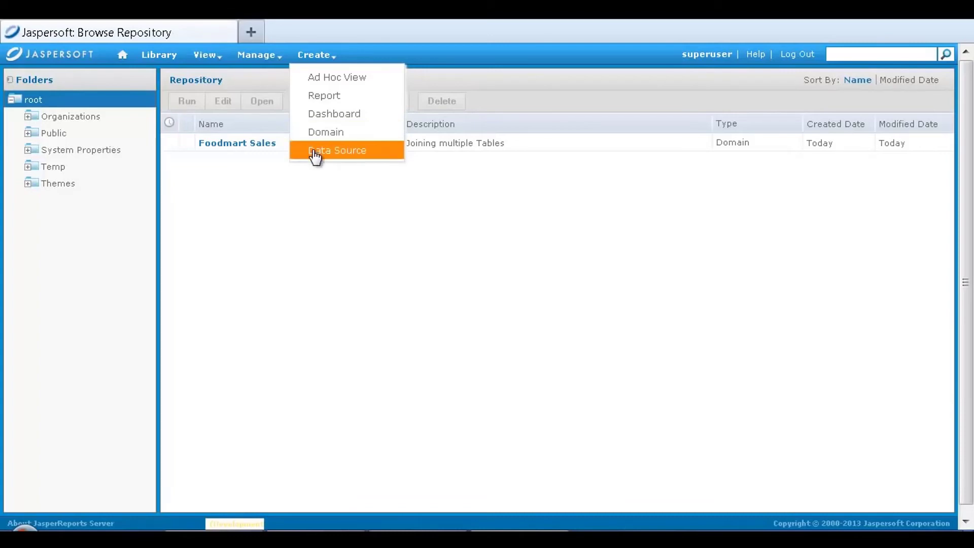
# - Start a Virtual Data Source named 'Virtual Source' with description 'Multiple Databases'
pyautogui.click(315, 150)
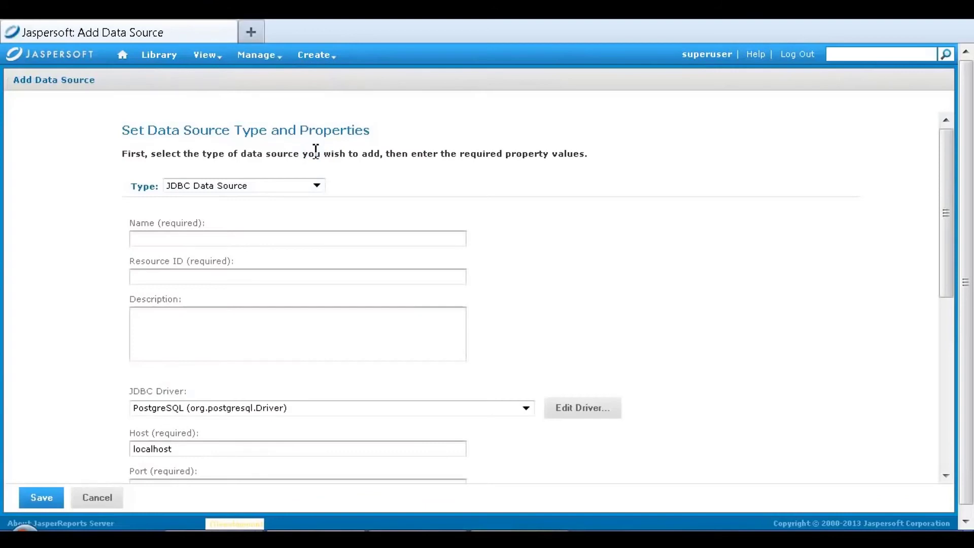
pyautogui.click(317, 186)
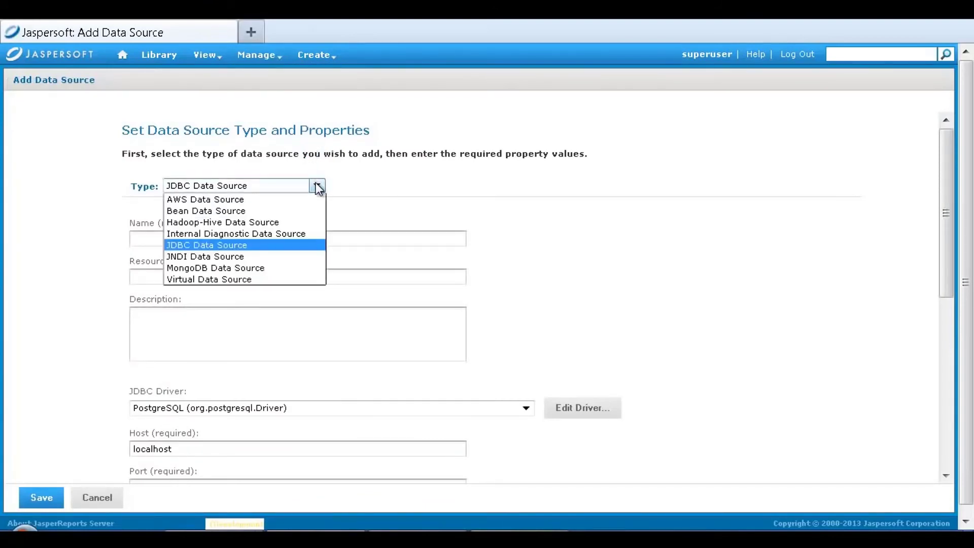
pyautogui.click(278, 280)
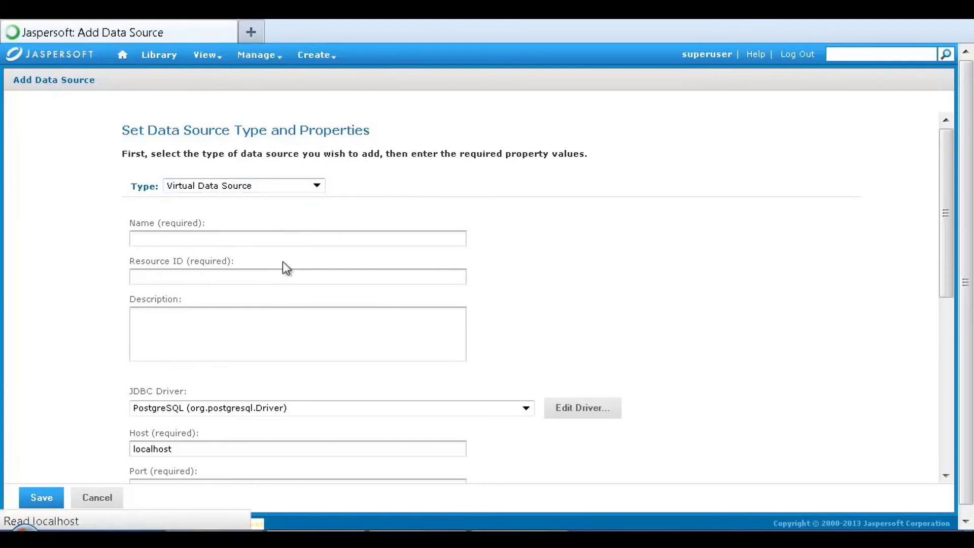
pyautogui.write('Virtual Source')
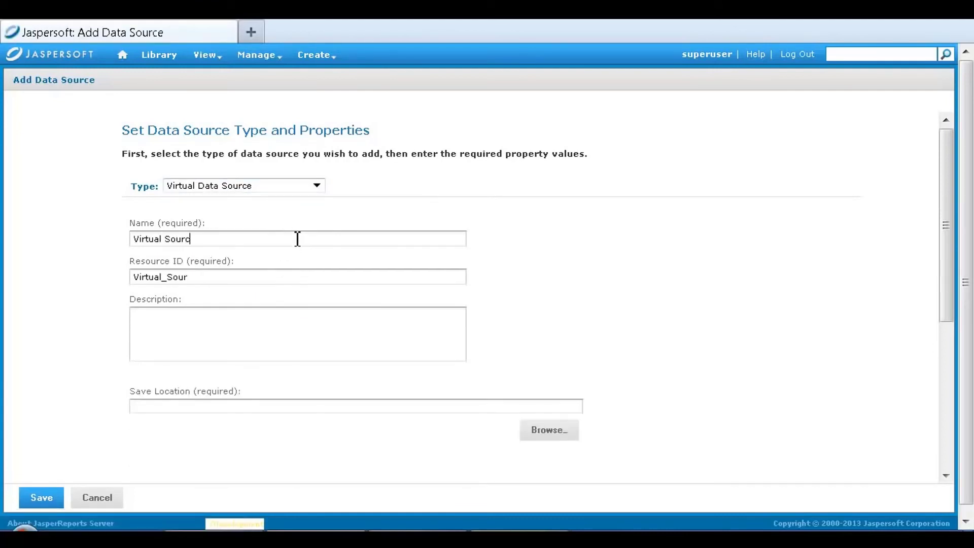
pyautogui.click(280, 327)
pyautogui.write('Multiple Databases')
# - Set the data source's save location to the root folder
pyautogui.click(525, 428)
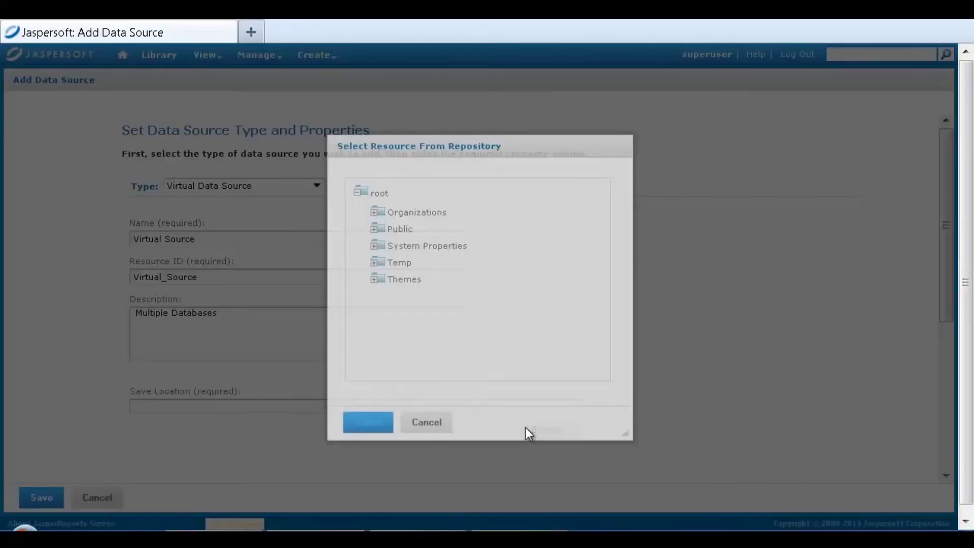
pyautogui.click(412, 198)
pyautogui.click(375, 422)
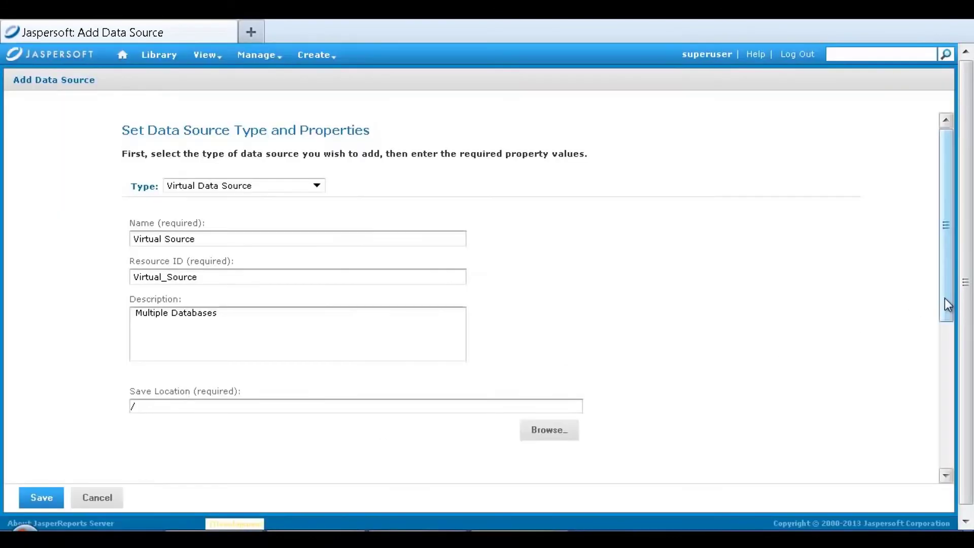
# - Add Foodmart Data Source and JServer JNDI Data Source from Public > Samples > Data Sources, then save
pyautogui.moveTo(944, 297); pyautogui.dragTo(942, 409)
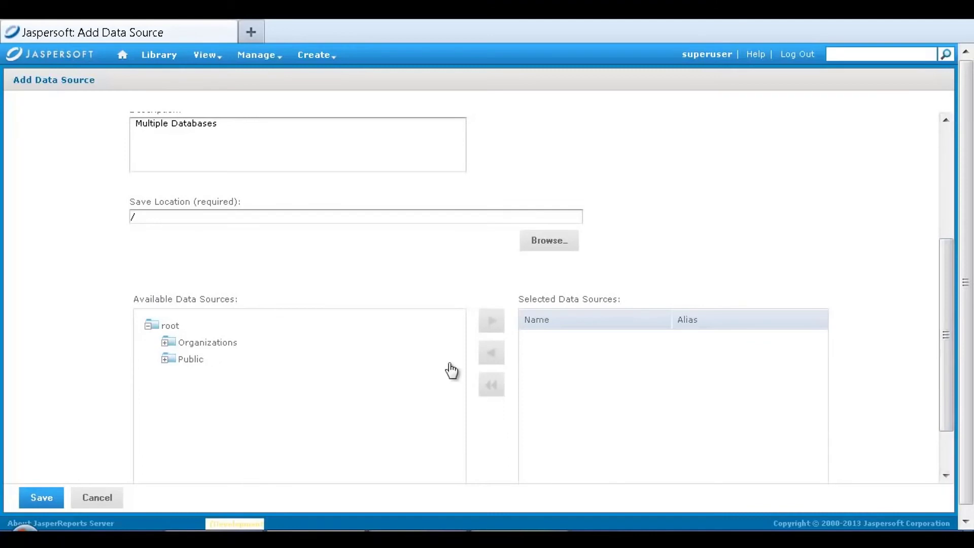
pyautogui.click(166, 360)
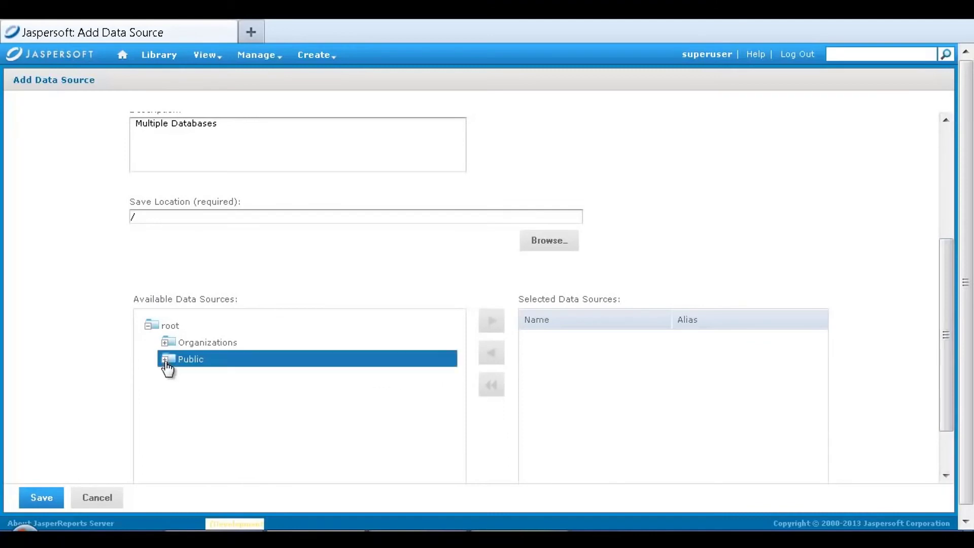
pyautogui.click(182, 410)
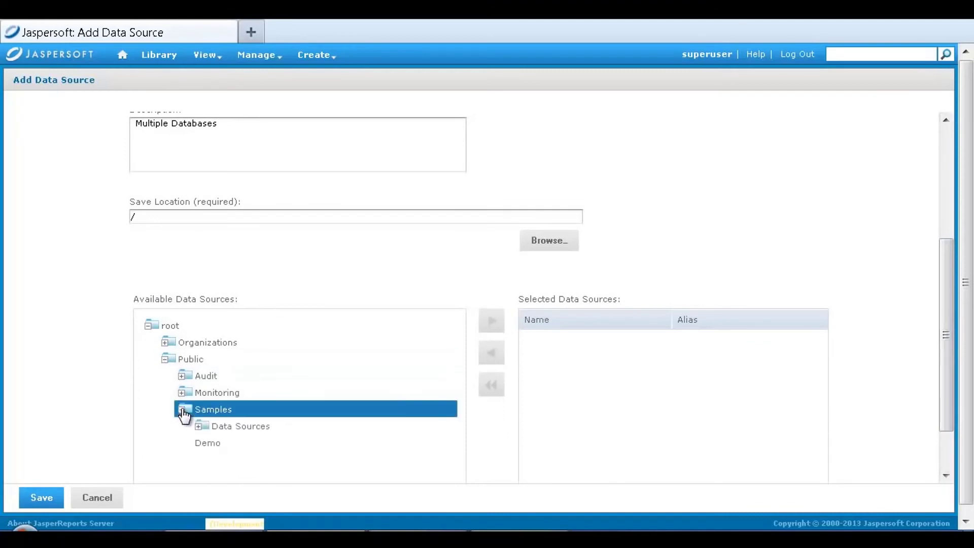
pyautogui.click(198, 426)
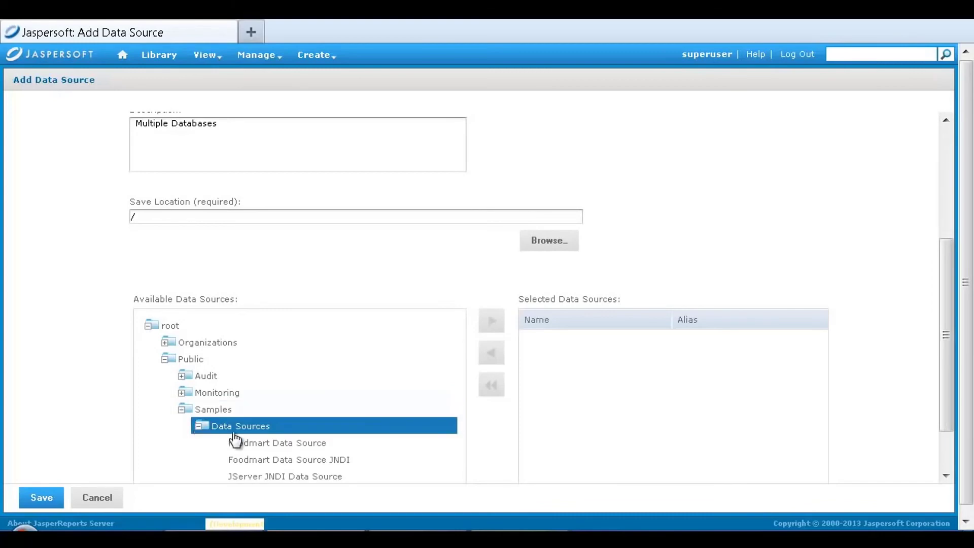
pyautogui.click(259, 444)
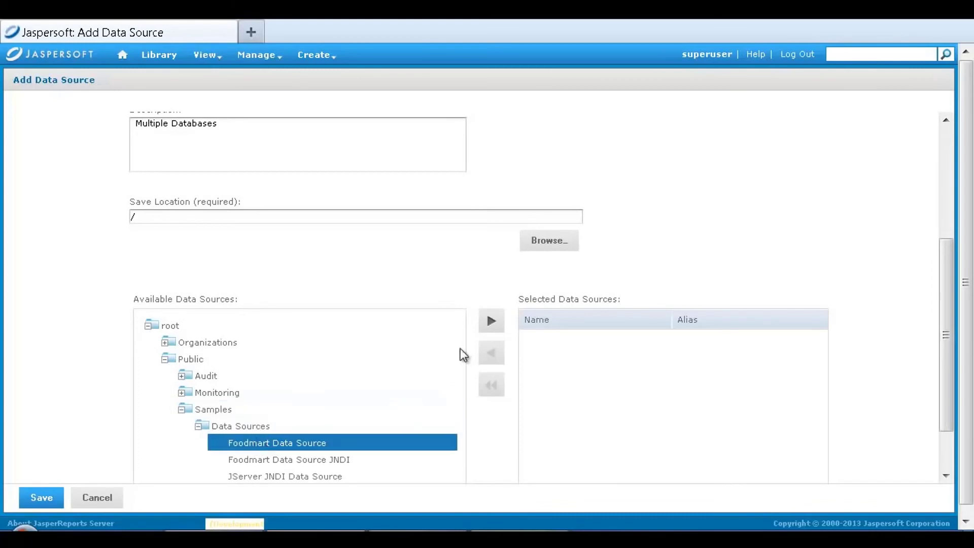
pyautogui.click(491, 323)
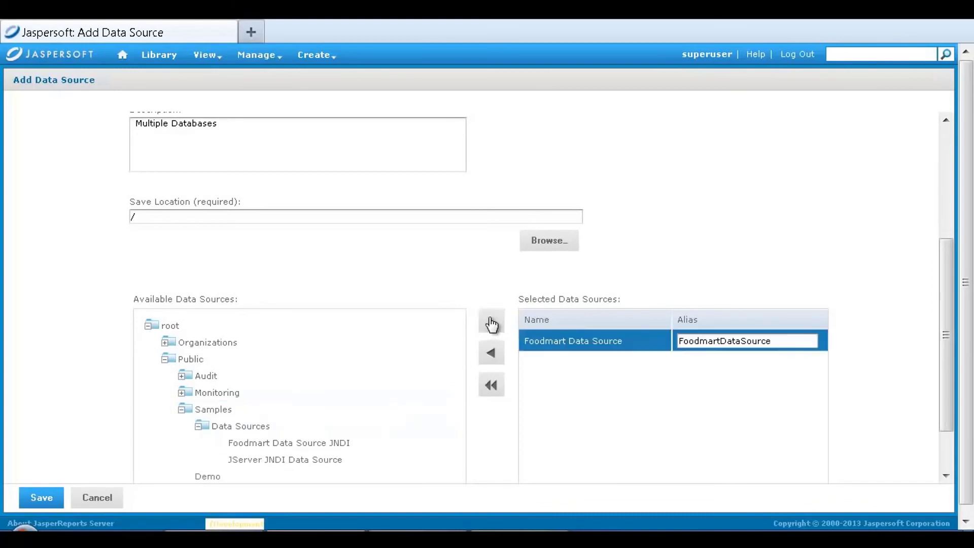
pyautogui.click(340, 460)
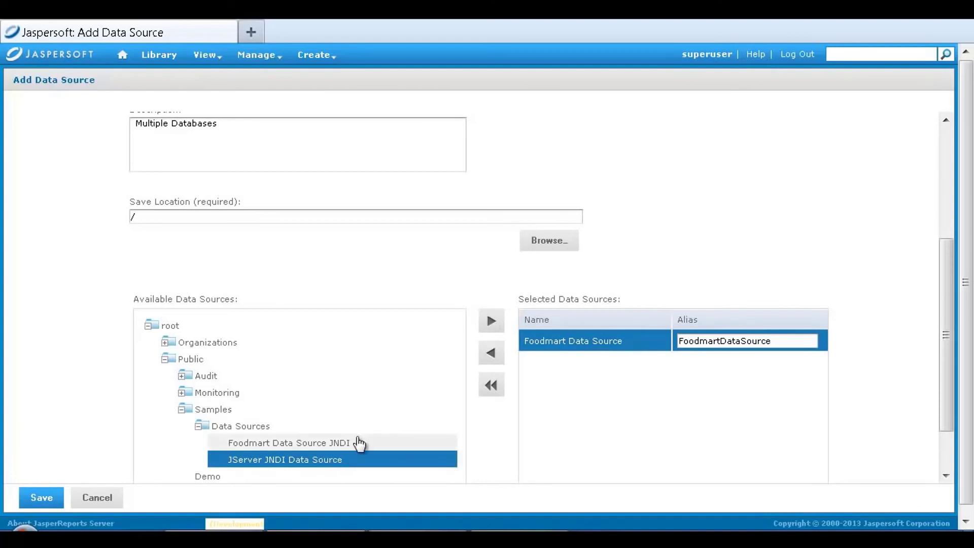
pyautogui.click(501, 331)
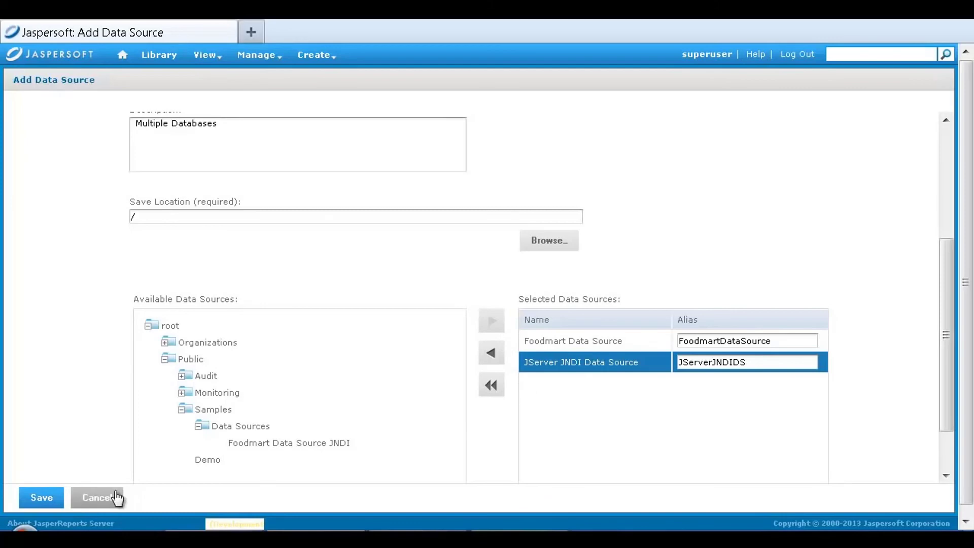
pyautogui.click(31, 500)
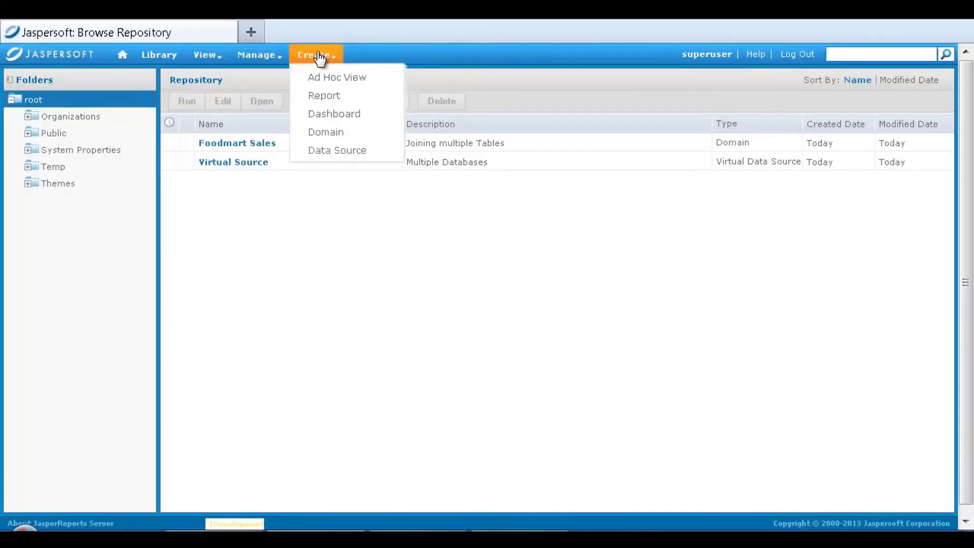
# - Start a new domain with its save location set to the root folder
pyautogui.click(315, 133)
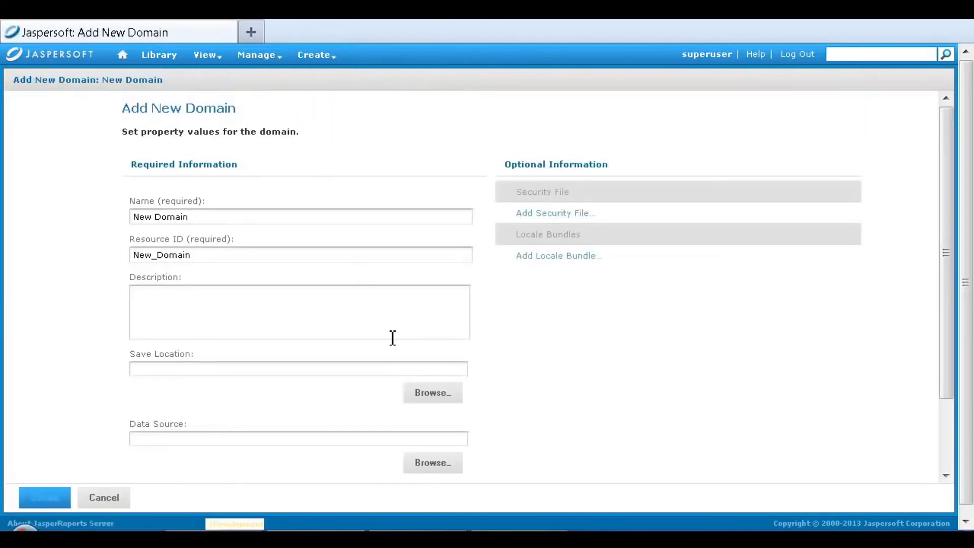
pyautogui.click(419, 394)
pyautogui.click(392, 196)
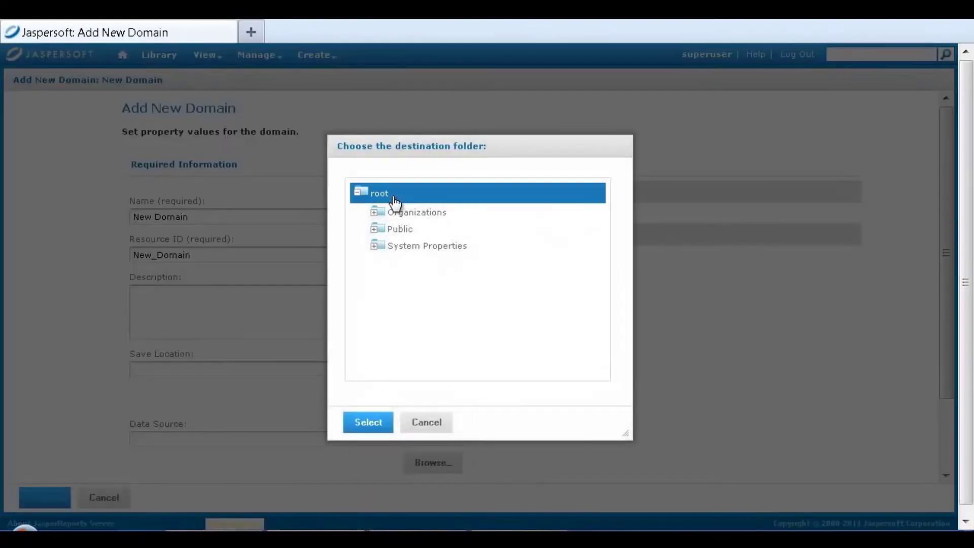
pyautogui.click(377, 419)
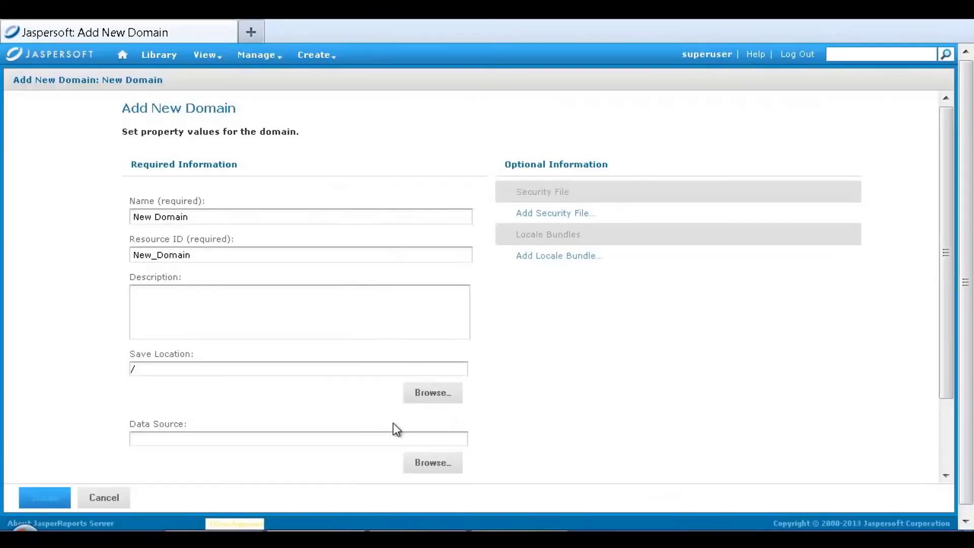
# - Choose Virtual Source as the domain's data source and launch Domain Designer
pyautogui.click(416, 460)
pyautogui.click(425, 251)
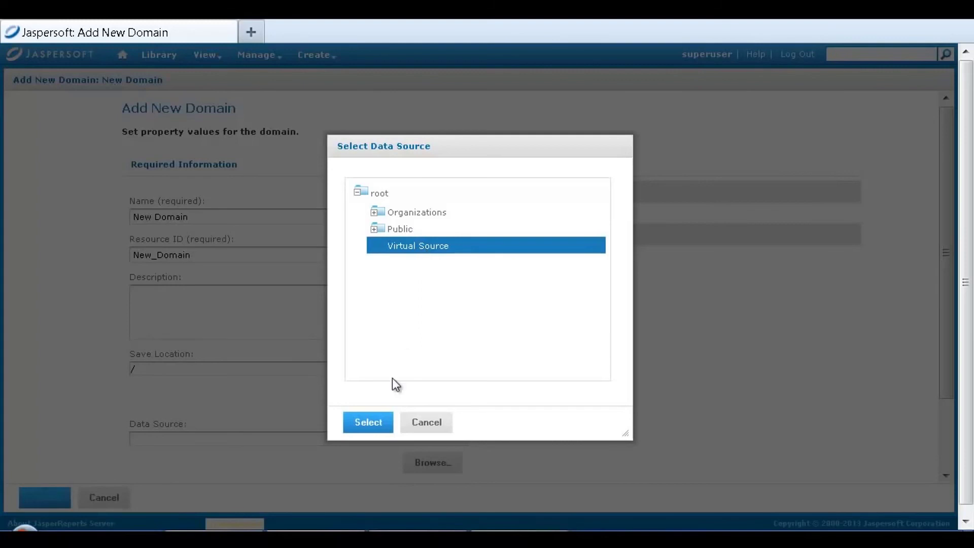
pyautogui.click(387, 424)
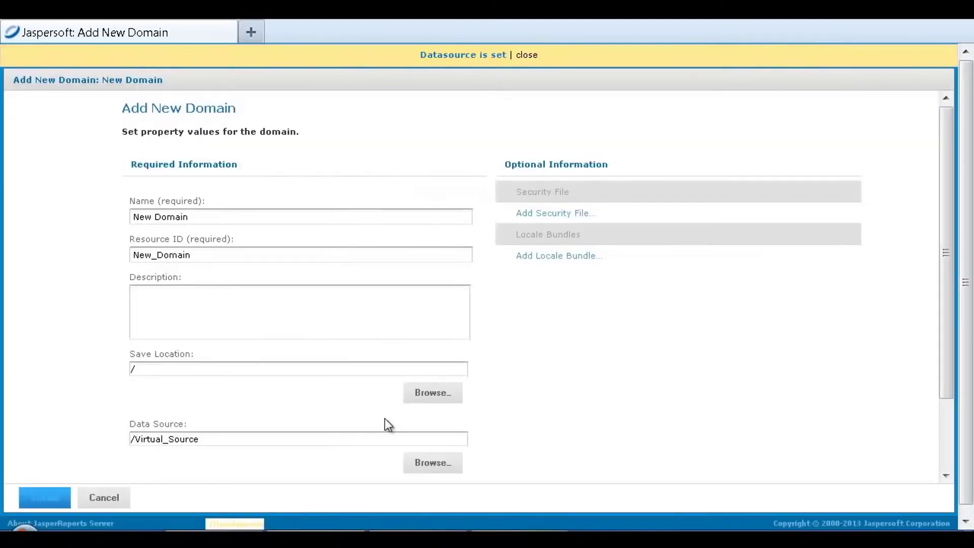
pyautogui.moveTo(942, 327); pyautogui.dragTo(943, 364)
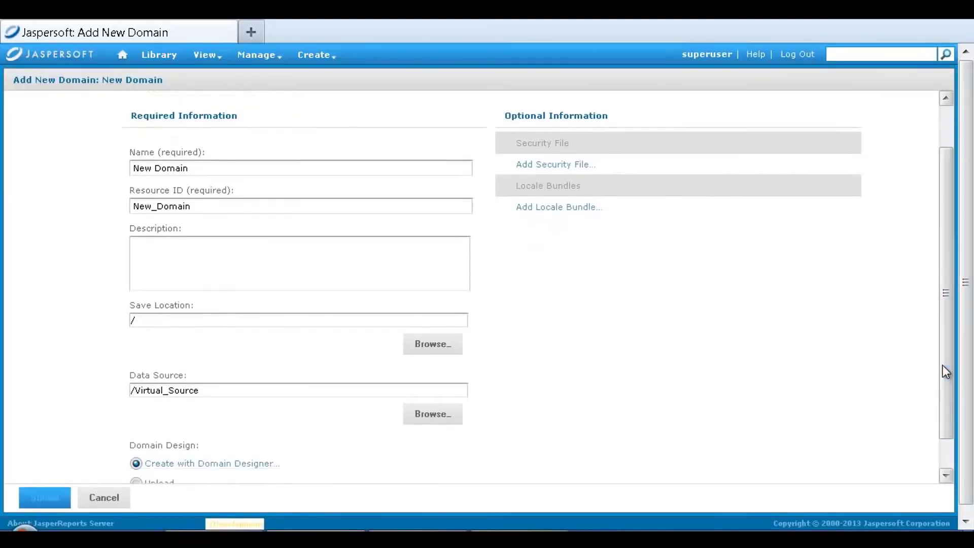
pyautogui.click(203, 466)
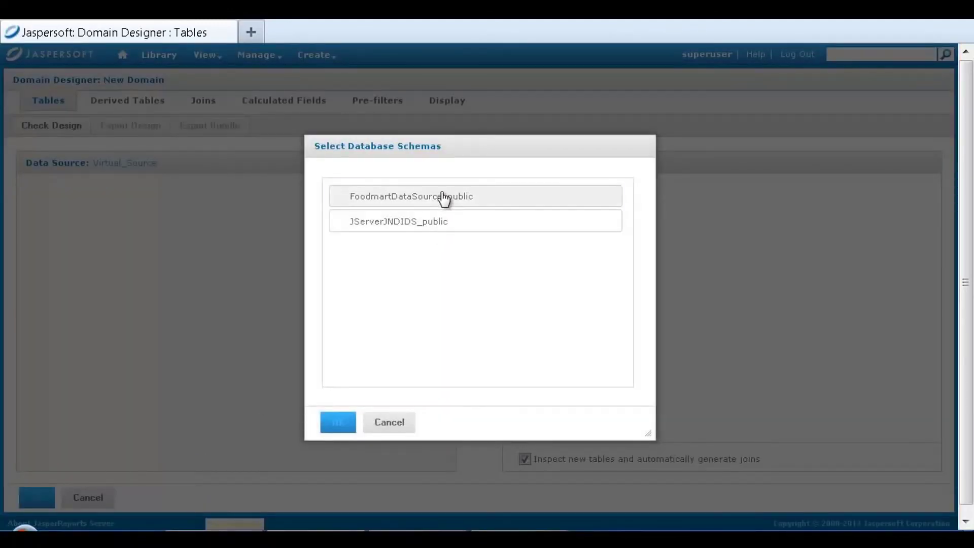
# - Select the FoodmartDataSource_public and JServerJNDIDS_public schemas and review their loaded tables
pyautogui.click(443, 198)
pyautogui.click(436, 223)
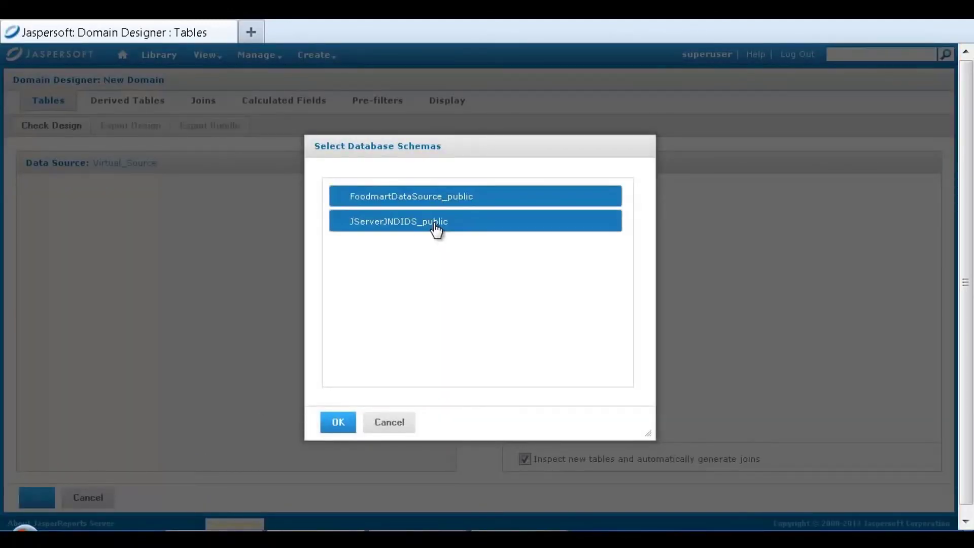
pyautogui.click(338, 422)
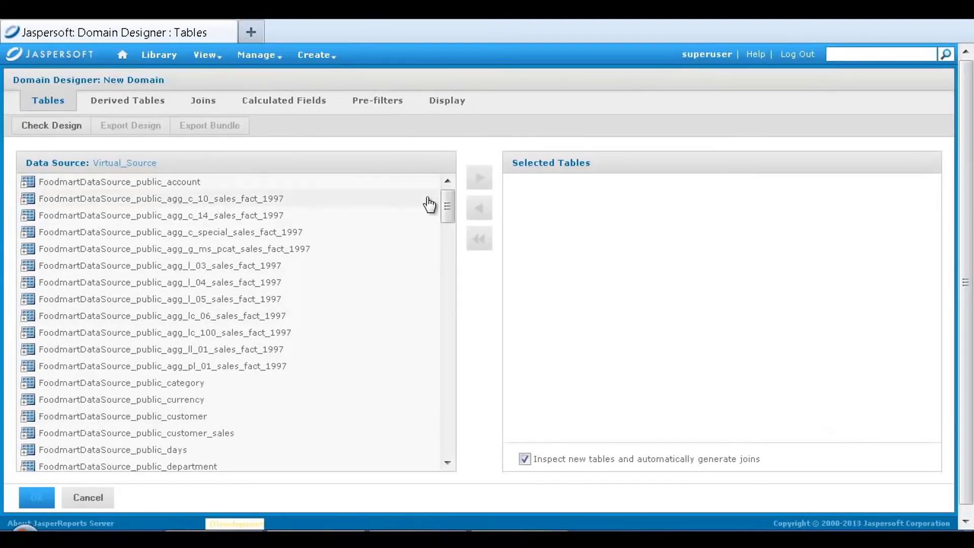
pyautogui.moveTo(445, 212); pyautogui.dragTo(442, 294)
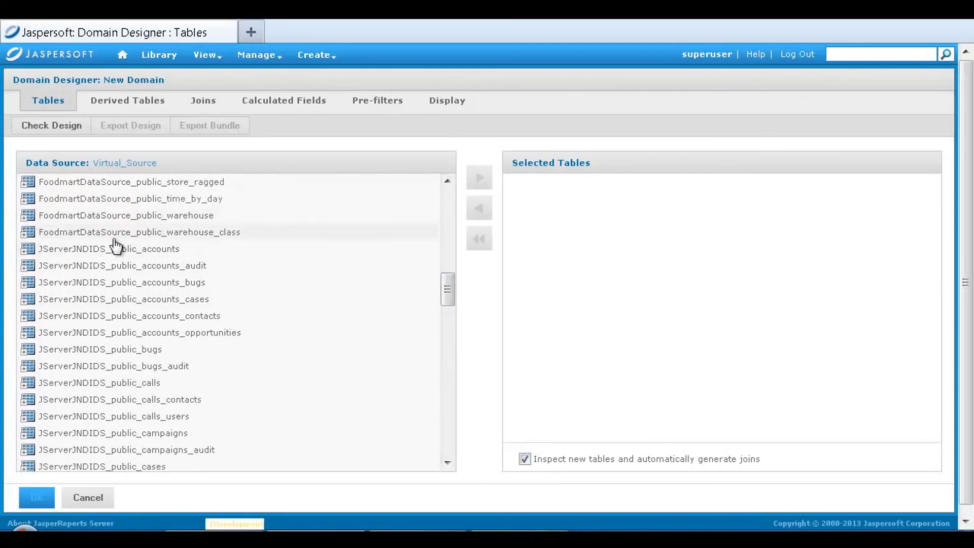